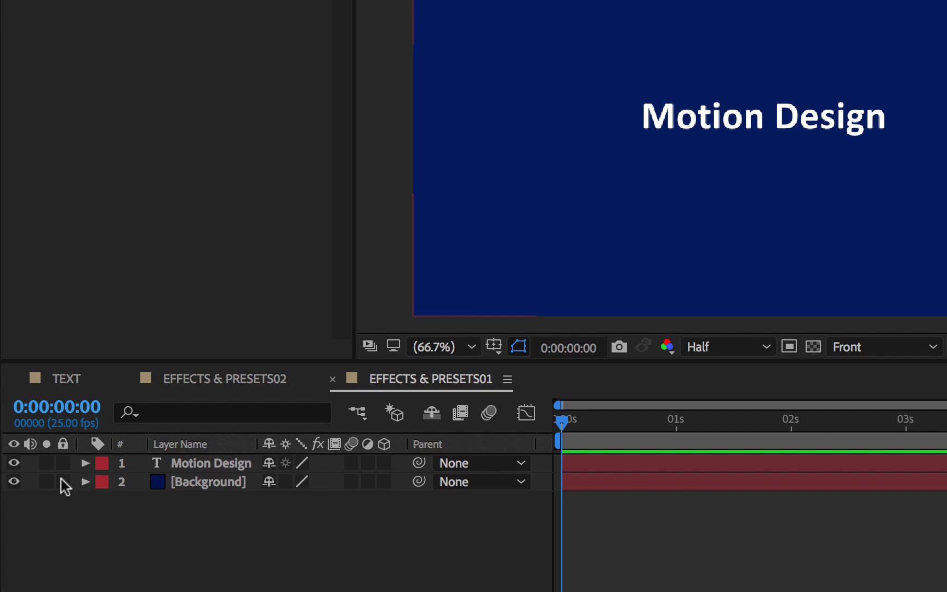
- Lock the Background layer and expand the Motion Design layer to show its Transform properties
{"action": "left_click", "coordinate": [45, 479]}
{"action": "left_click", "coordinate": [60, 463]}
{"action": "left_click", "coordinate": [84, 464]}
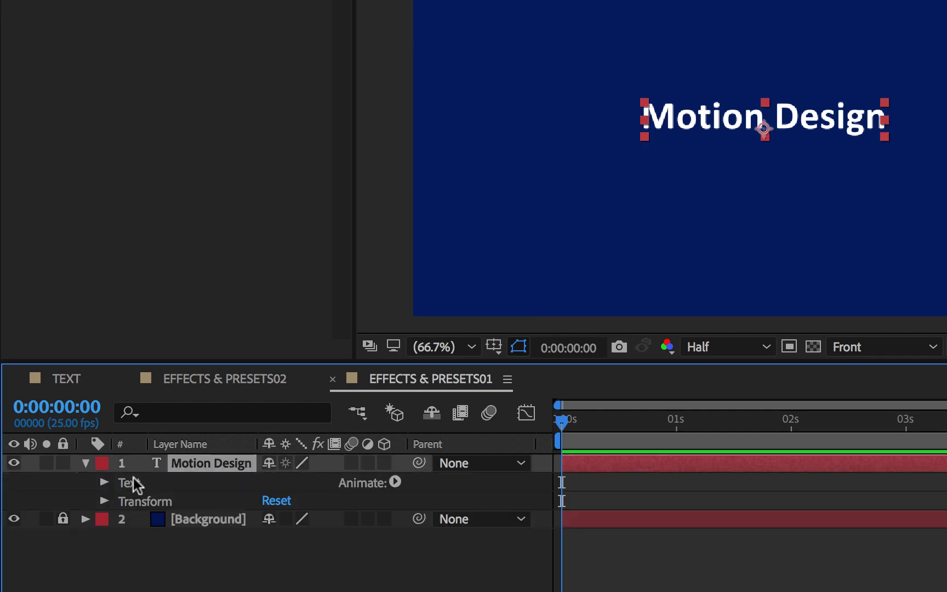
{"action": "left_click", "coordinate": [103, 501]}
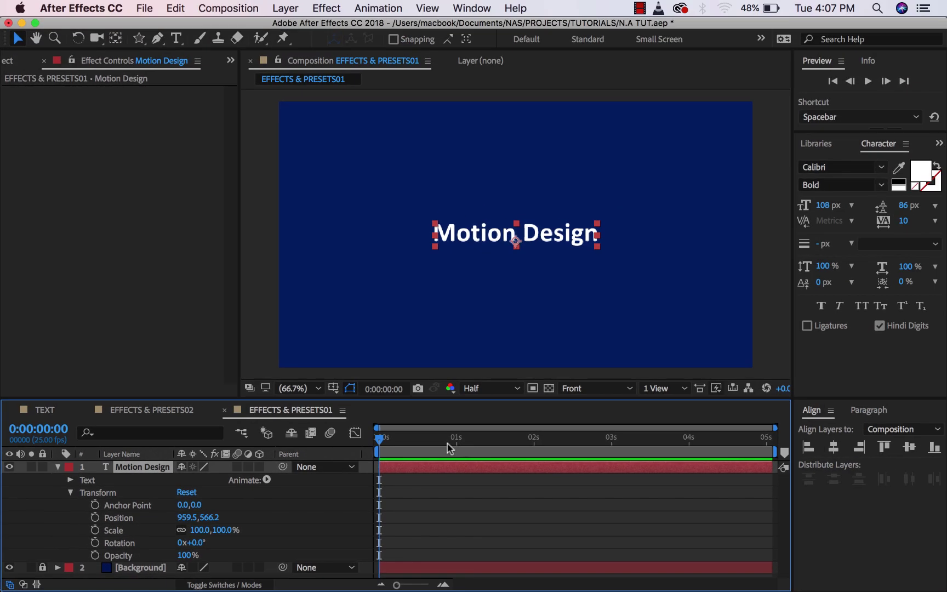
- Keyframe Position at 1s, drop the text below frame at 0s, and Easy Ease both keyframes
{"action": "left_click", "coordinate": [676, 364]}
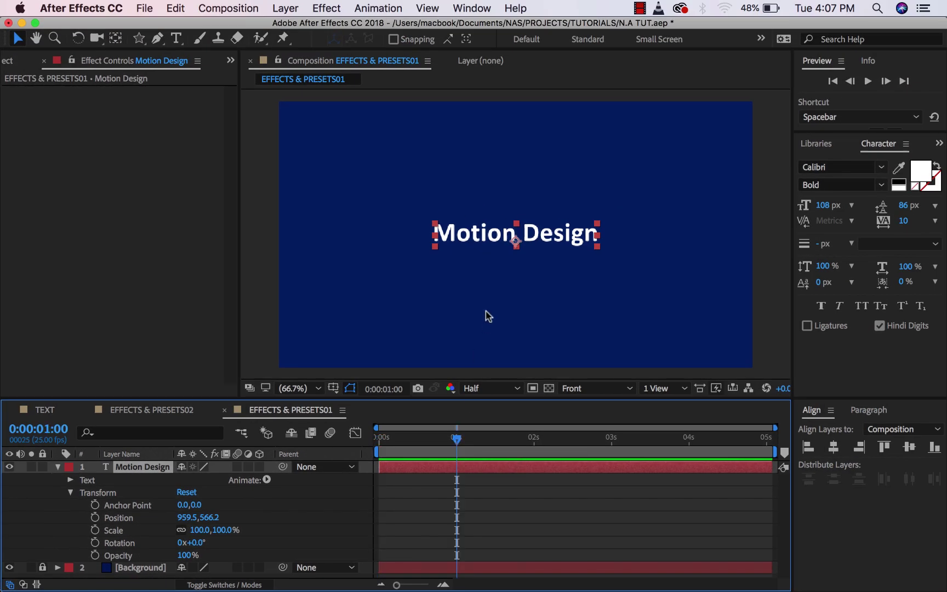
{"action": "left_click", "coordinate": [95, 517]}
{"action": "left_click_drag", "start_coordinate": [457, 441], "coordinate": [364, 441]}
{"action": "left_click_drag", "start_coordinate": [534, 245], "coordinate": [529, 402]}
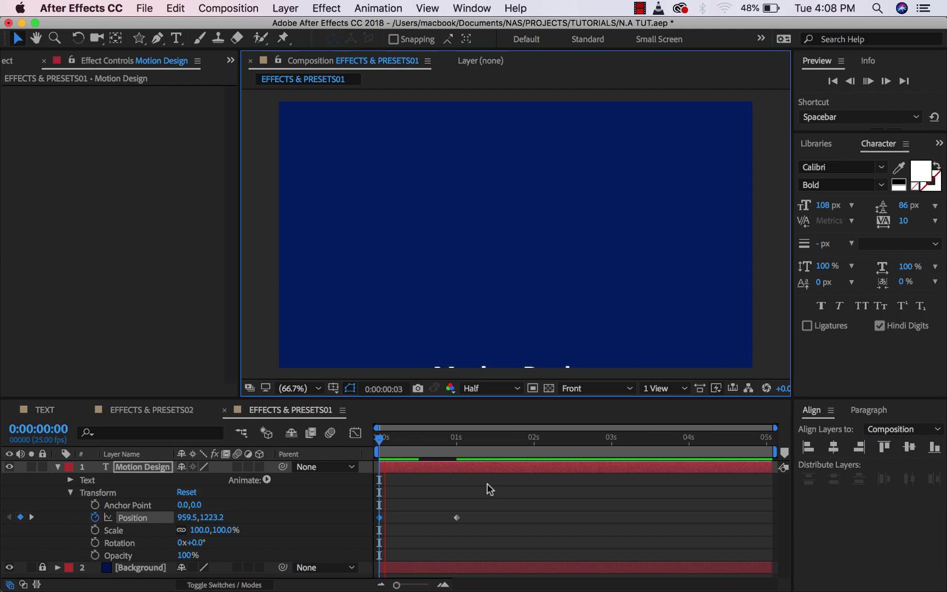
{"action": "key", "text": "space"}
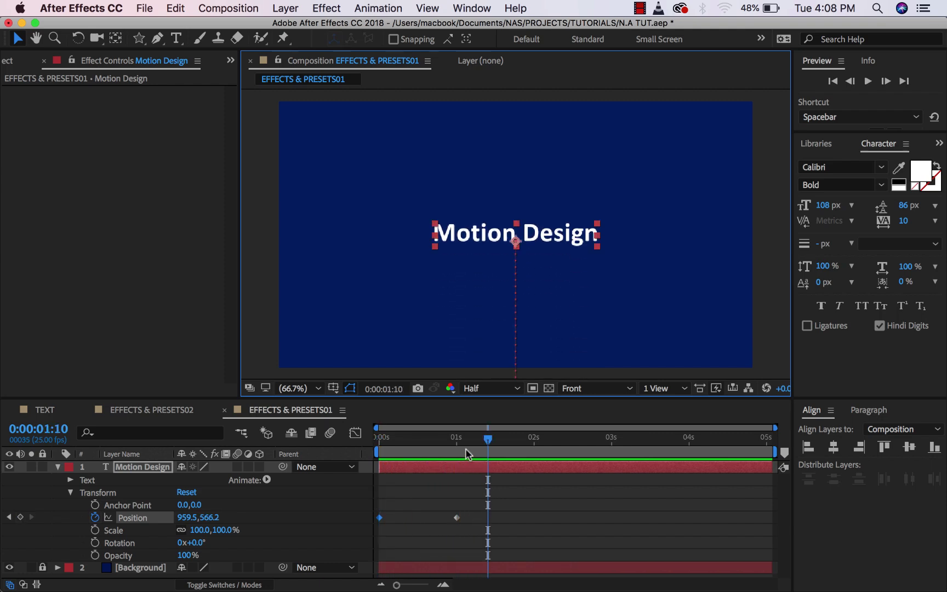
{"action": "left_click_drag", "start_coordinate": [475, 499], "coordinate": [370, 527]}
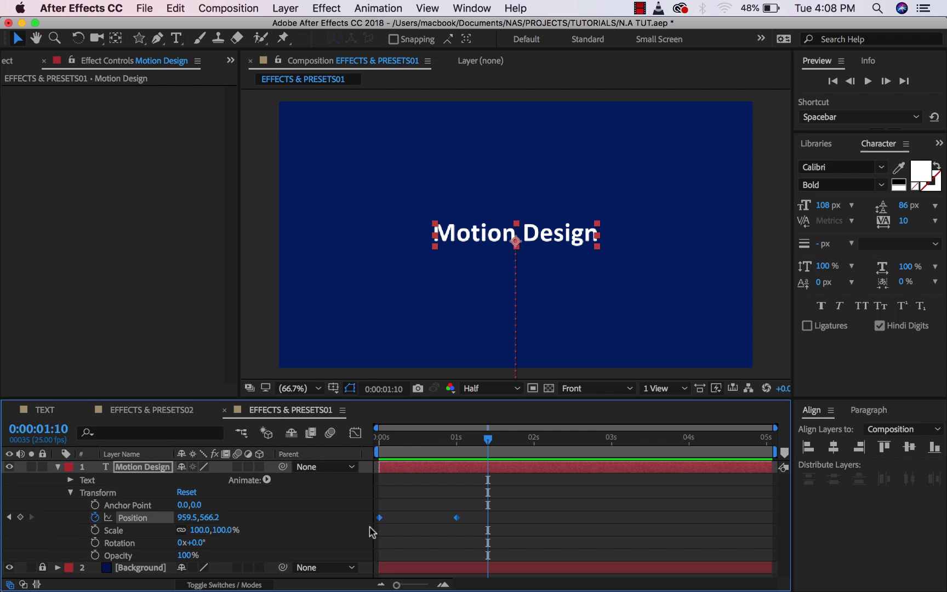
{"action": "key", "text": "F9"}
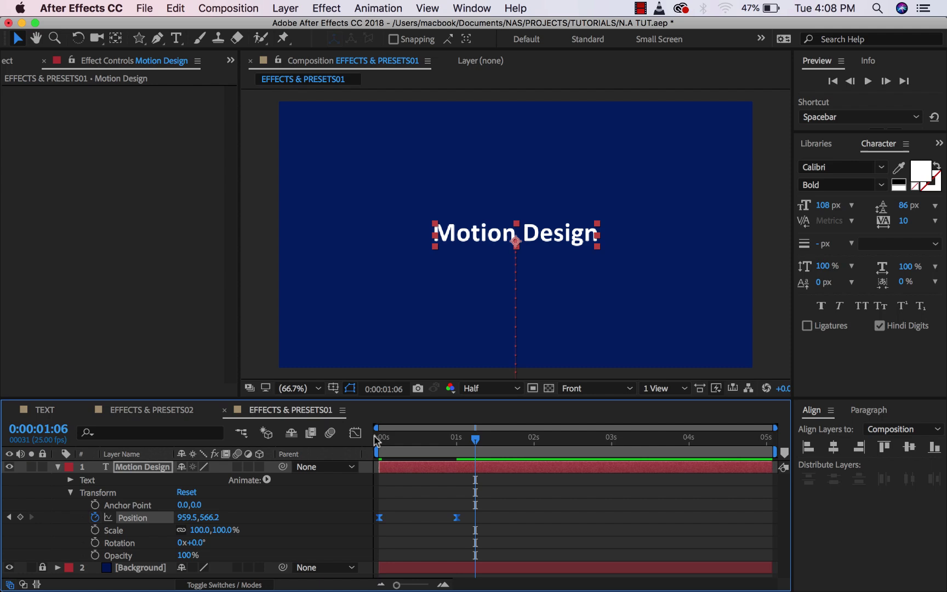
{"action": "left_click", "coordinate": [355, 432]}
{"action": "left_click_drag", "start_coordinate": [481, 493], "coordinate": [421, 549]}
{"action": "left_click", "coordinate": [355, 435]}
{"action": "left_click_drag", "start_coordinate": [410, 438], "coordinate": [355, 448]}
{"action": "key", "text": "space"}
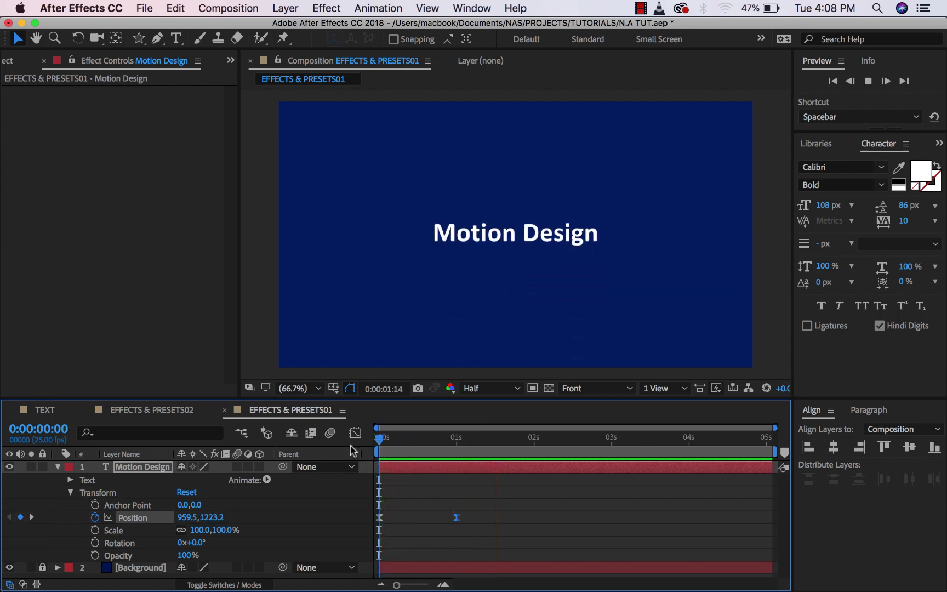
{"action": "left_click", "coordinate": [465, 438]}
{"action": "left_click_drag", "start_coordinate": [465, 441], "coordinate": [457, 441]}
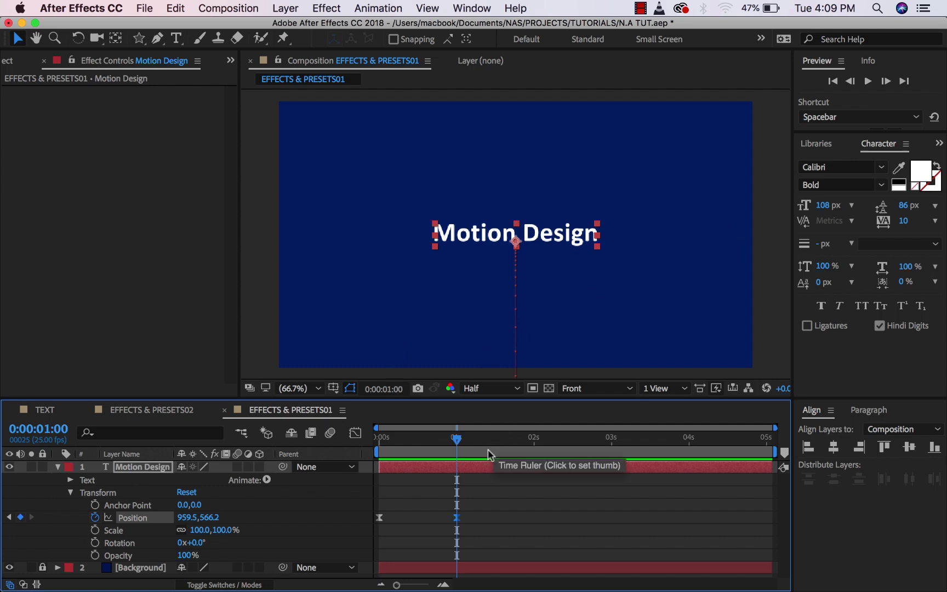
{"action": "key", "text": "Home"}
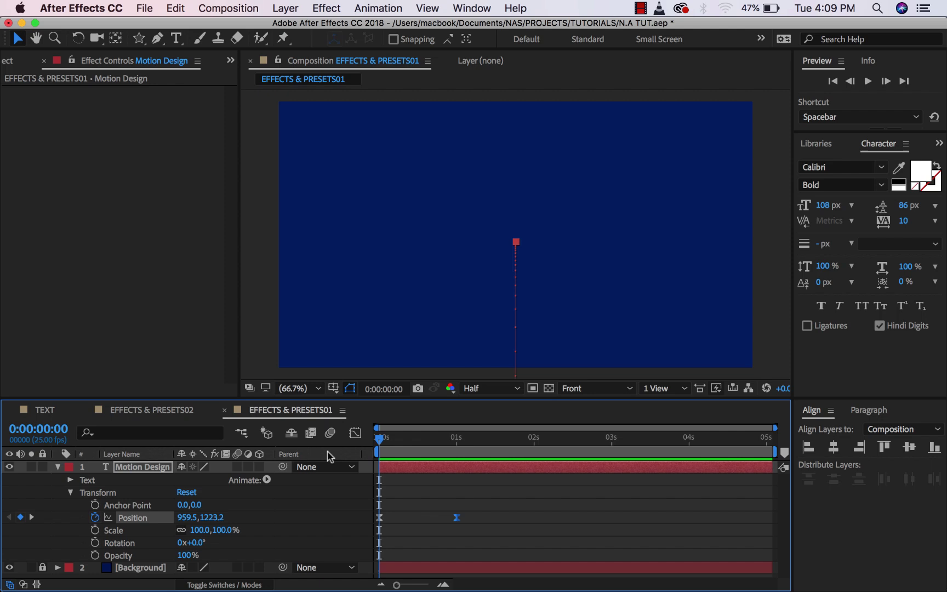
{"action": "key", "text": "space"}
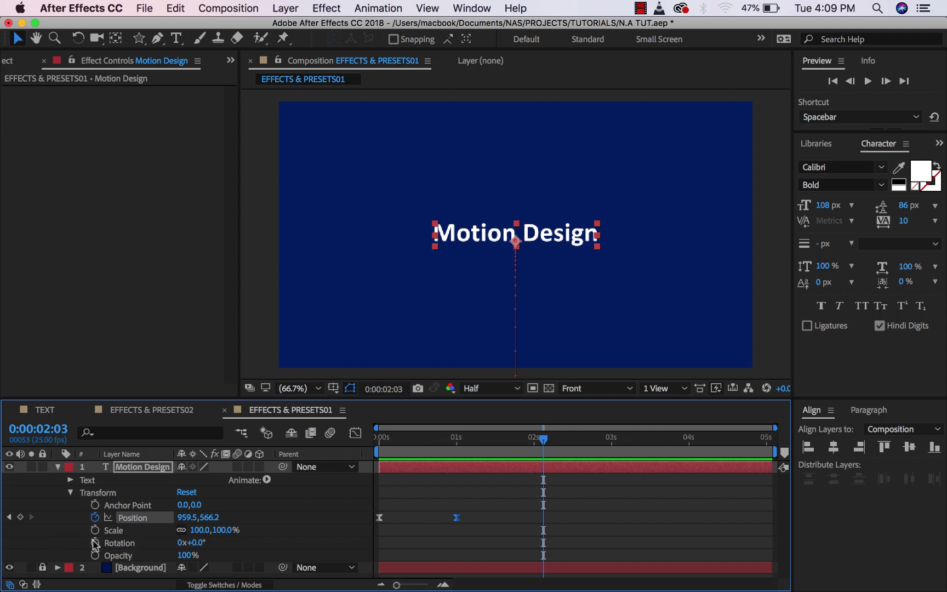
- Delete the text's Position keyframes by turning off the Position stopwatch
{"action": "left_click", "coordinate": [70, 494]}
{"action": "key", "text": "Home"}
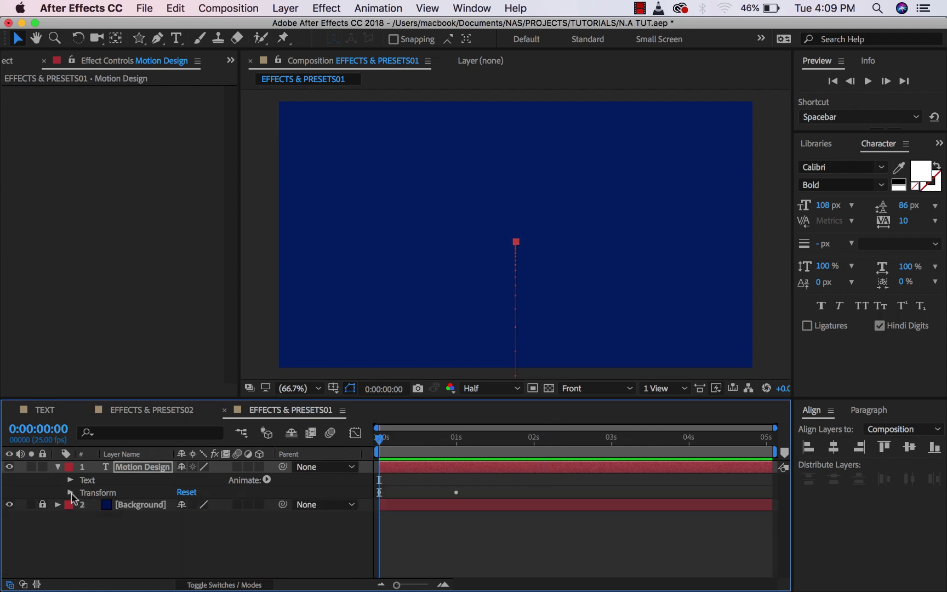
{"action": "left_click", "coordinate": [70, 493]}
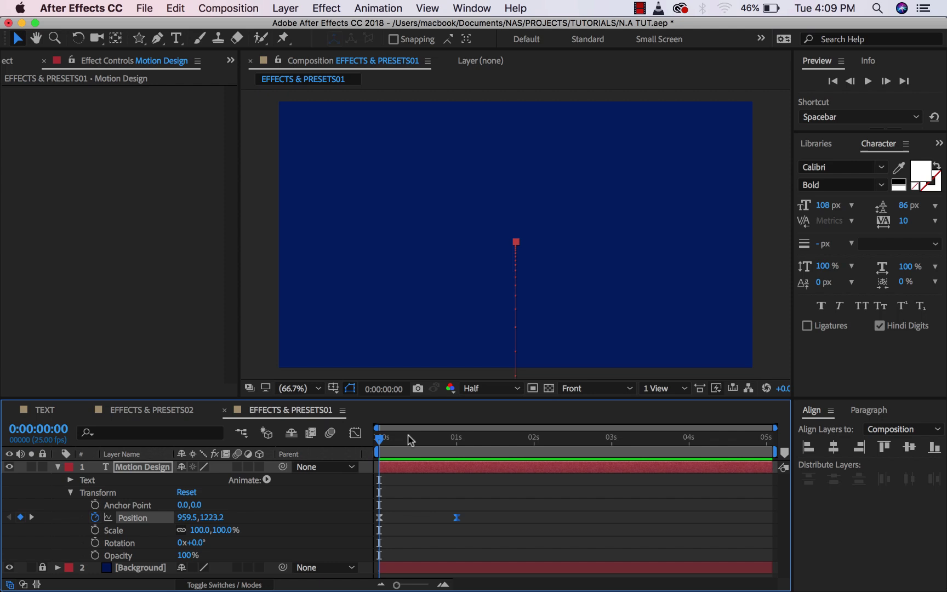
{"action": "left_click_drag", "start_coordinate": [380, 440], "coordinate": [475, 441]}
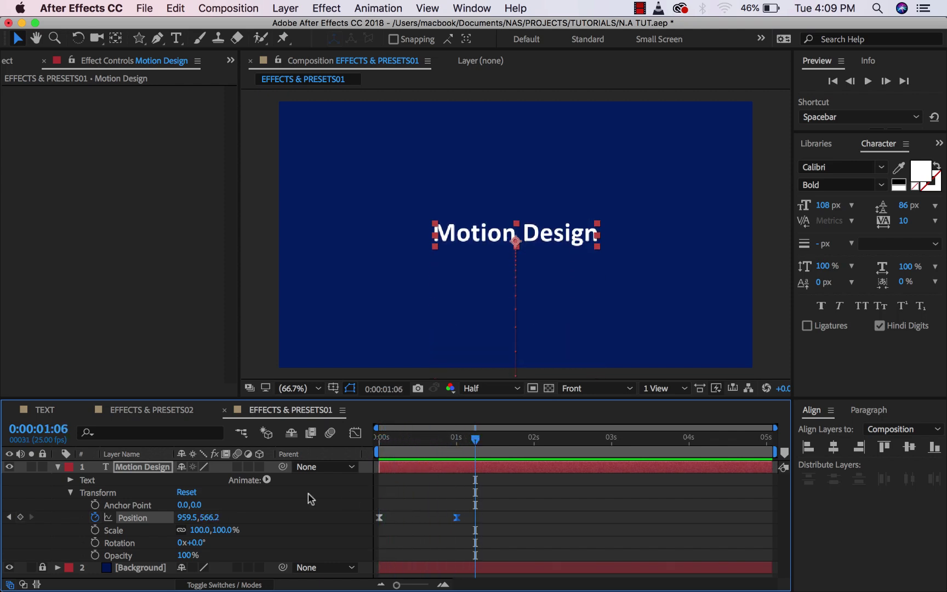
{"action": "left_click", "coordinate": [95, 516]}
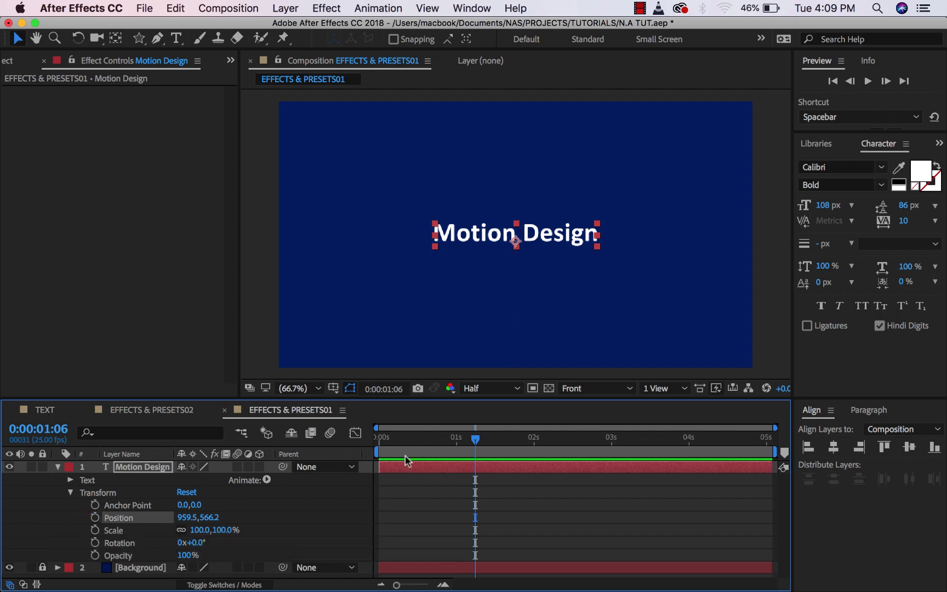
{"action": "left_click_drag", "start_coordinate": [457, 443], "coordinate": [427, 462]}
{"action": "key", "text": "super+z"}
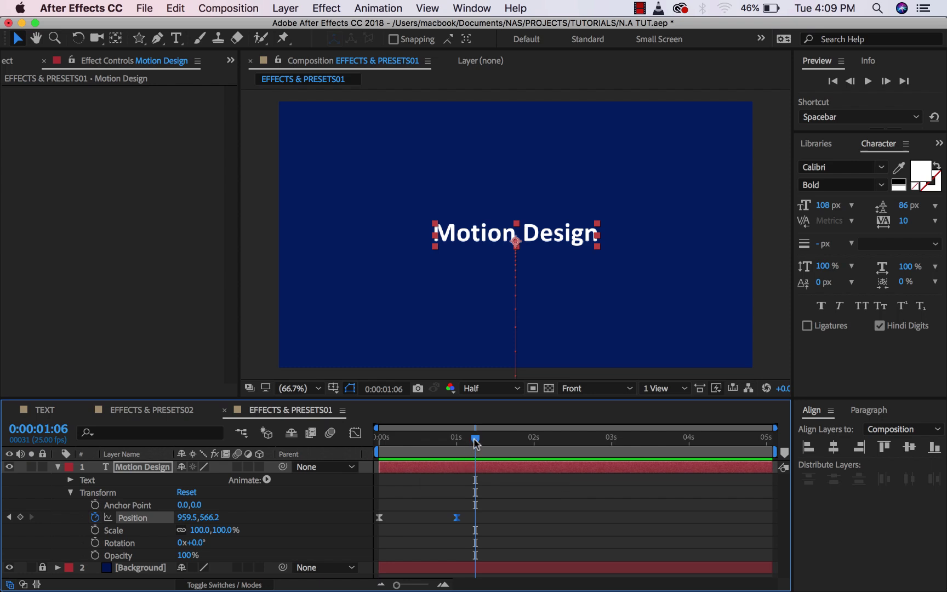
{"action": "left_click_drag", "start_coordinate": [475, 443], "coordinate": [482, 441]}
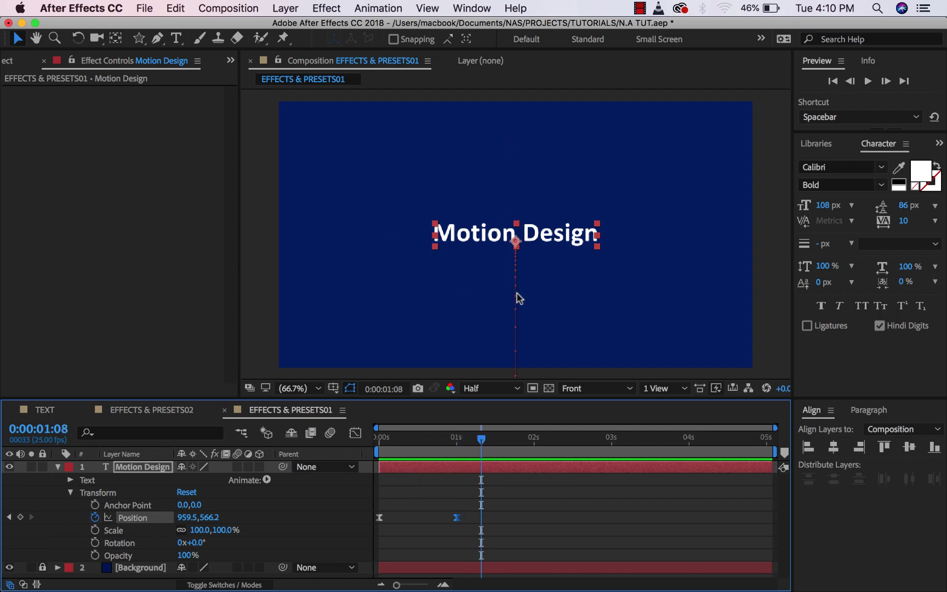
{"action": "left_click_drag", "start_coordinate": [480, 443], "coordinate": [378, 452]}
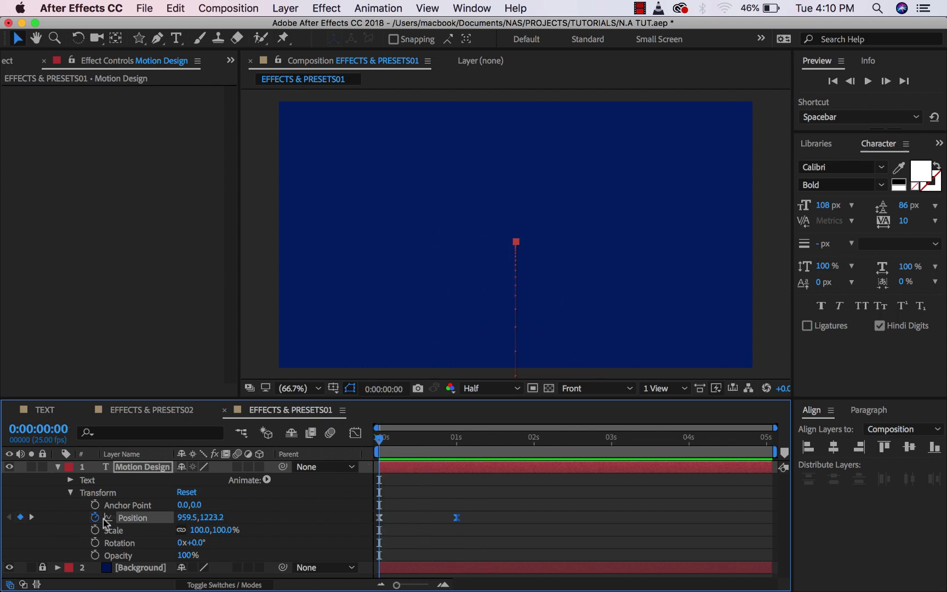
{"action": "left_click", "coordinate": [95, 517]}
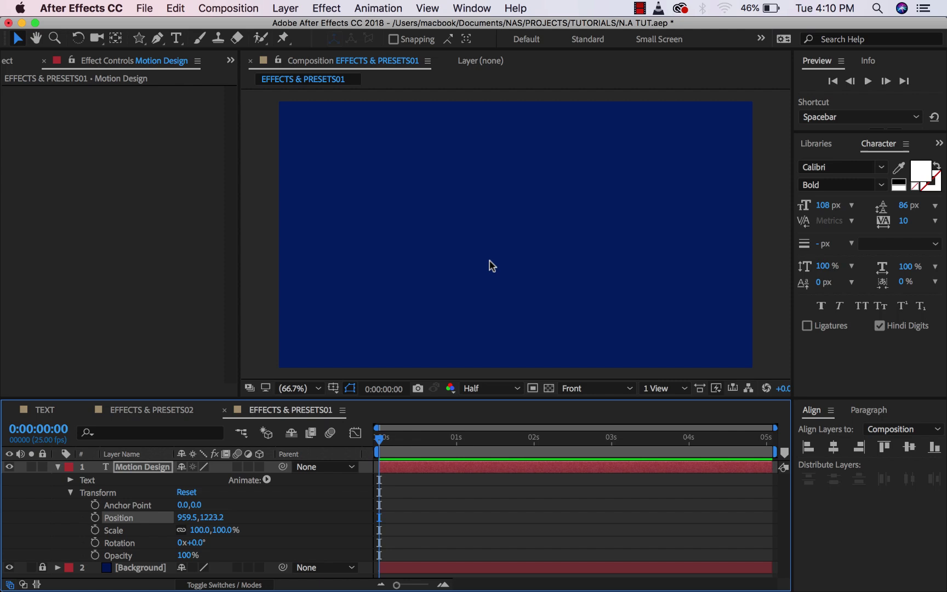
- Drag the text back up near frame centre (953.5, 575.2) and set the view zoom to Fit
{"action": "key", "text": "comma"}
{"action": "key", "text": "comma"}
{"action": "left_click", "coordinate": [540, 324]}
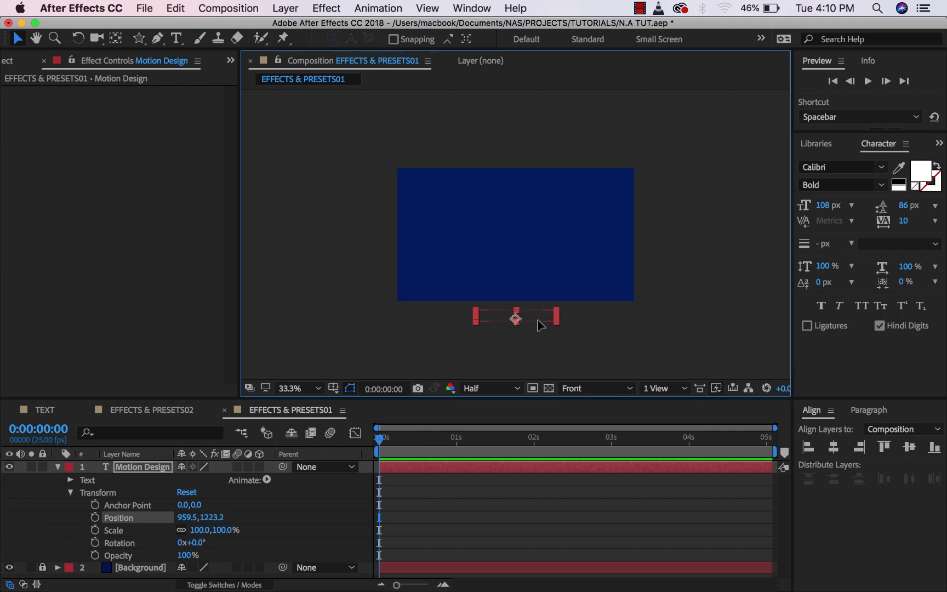
{"action": "left_click_drag", "start_coordinate": [539, 325], "coordinate": [539, 249]}
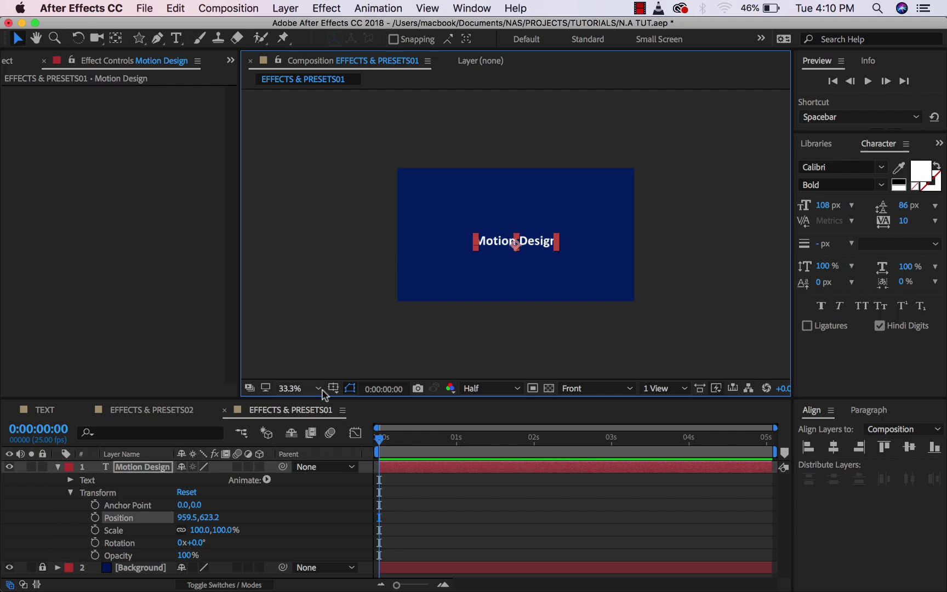
{"action": "left_click", "coordinate": [305, 396]}
{"action": "left_click", "coordinate": [320, 356]}
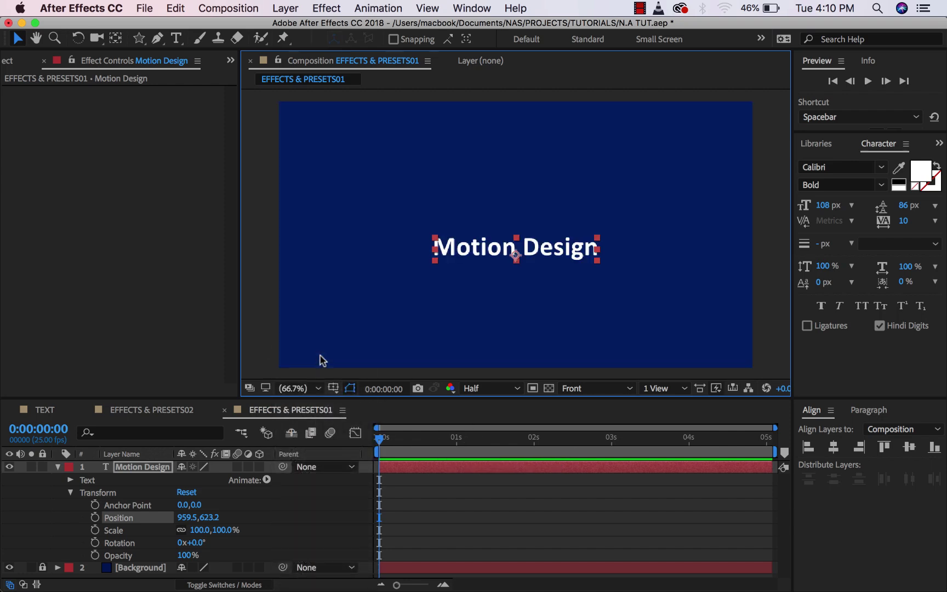
{"action": "left_click_drag", "start_coordinate": [549, 254], "coordinate": [547, 242]}
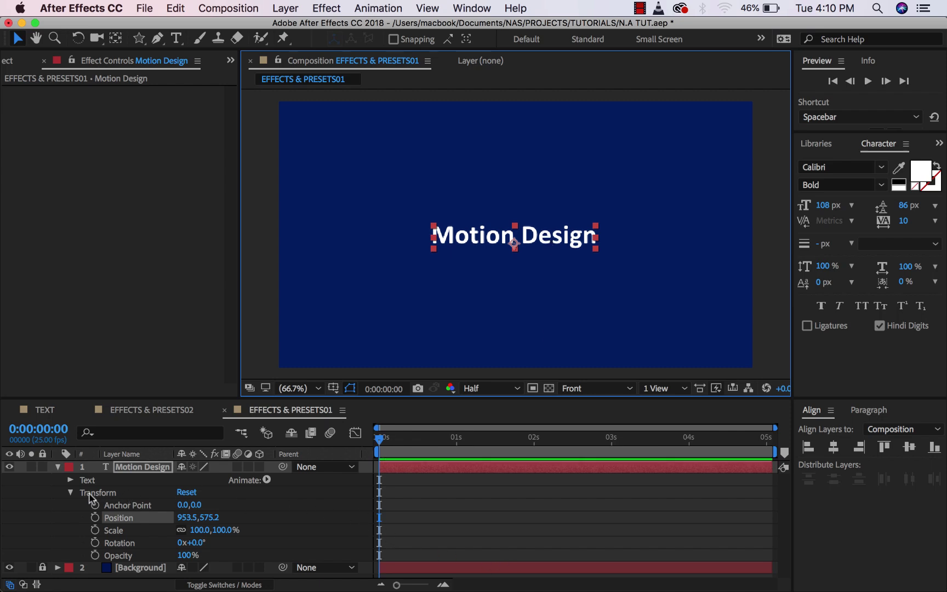
{"action": "left_click", "coordinate": [70, 492]}
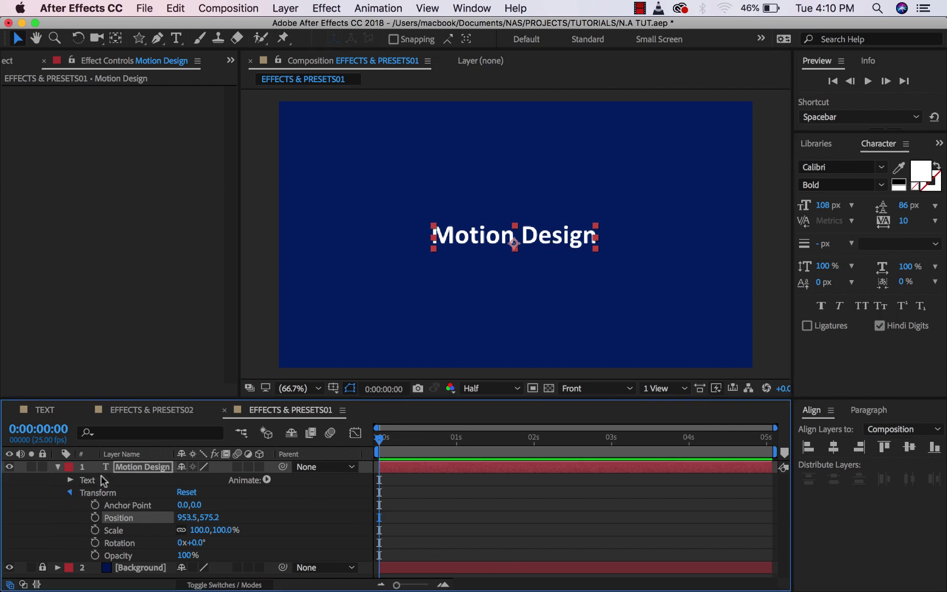
- Collapse and deselect the Motion Design layer, then switch the panel group to Effects & Presets
{"action": "left_click", "coordinate": [59, 467]}
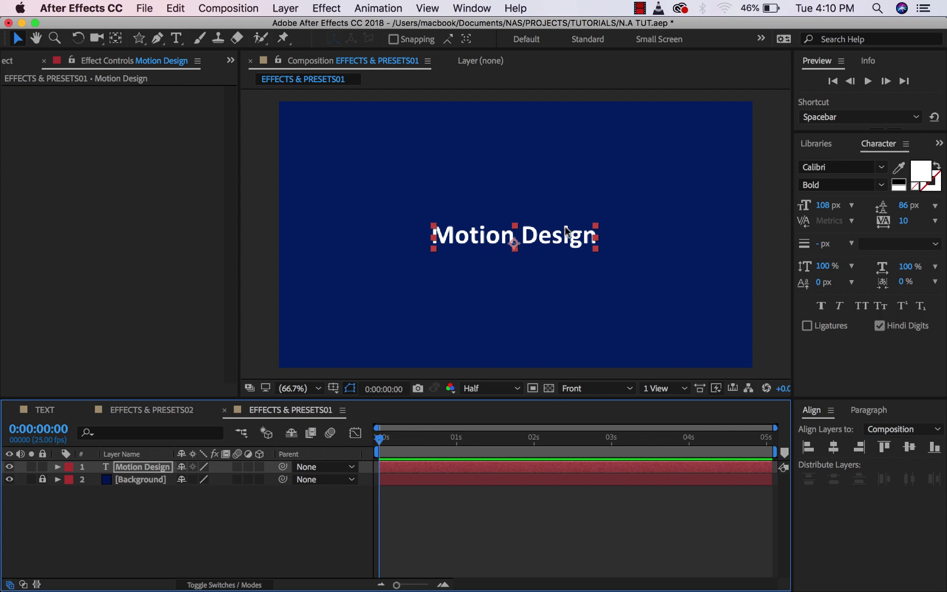
{"action": "left_click", "coordinate": [754, 162]}
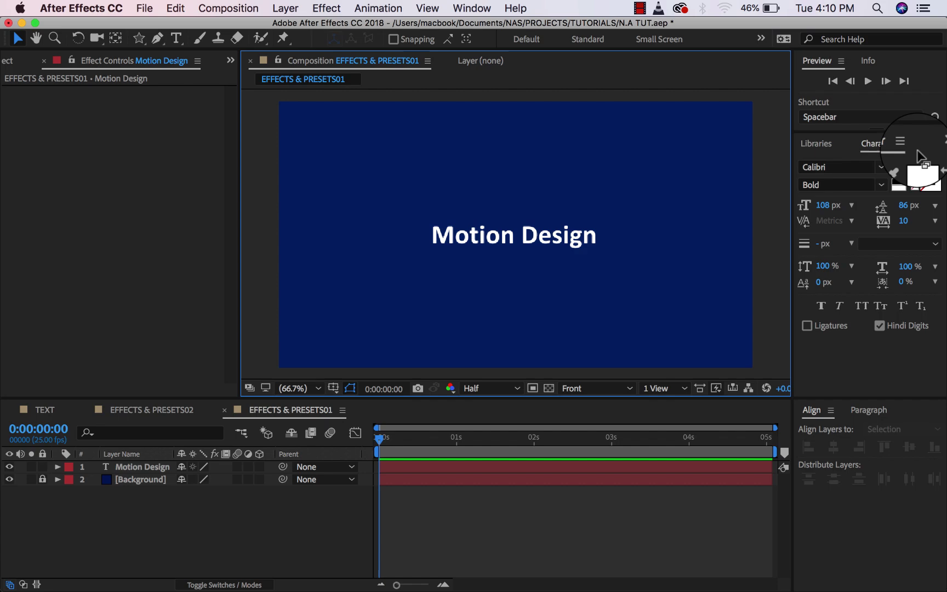
{"action": "left_click", "coordinate": [938, 143]}
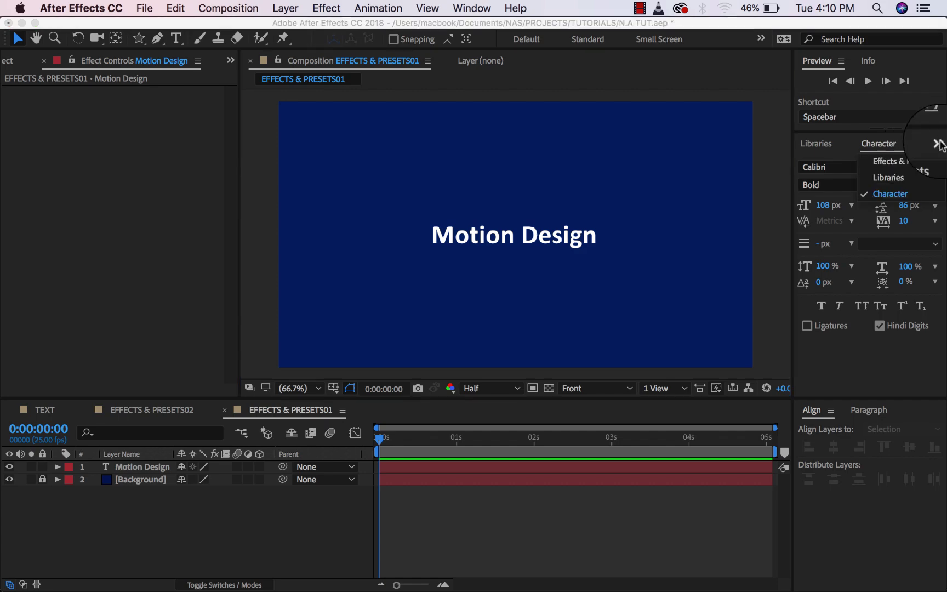
{"action": "left_click", "coordinate": [901, 163]}
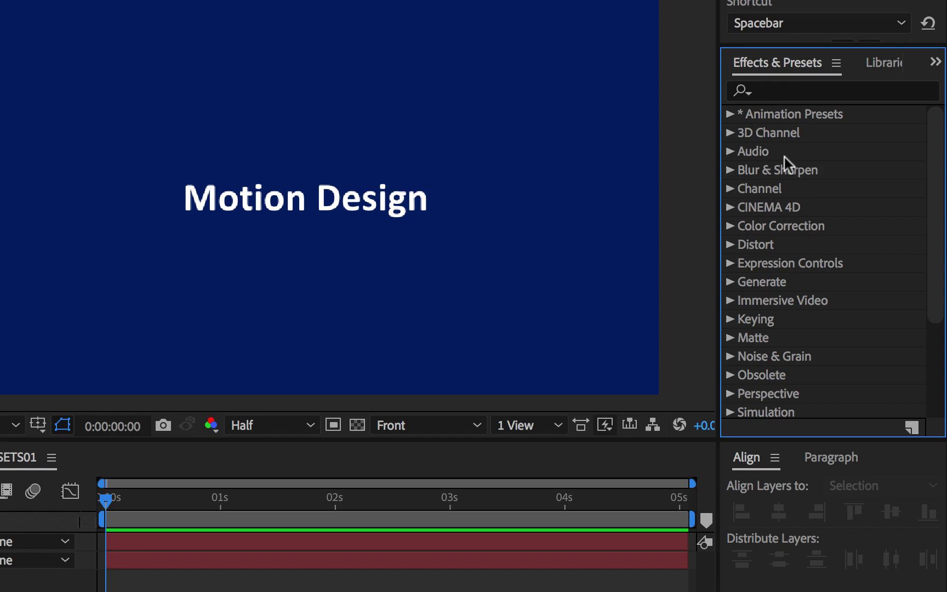
{"action": "left_click", "coordinate": [241, 12]}
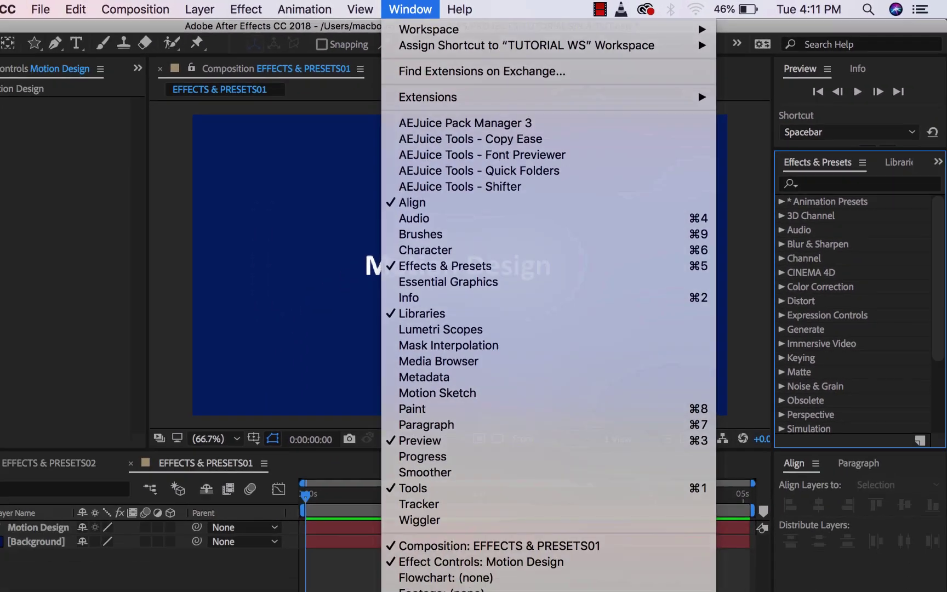
{"action": "left_click", "coordinate": [265, 350]}
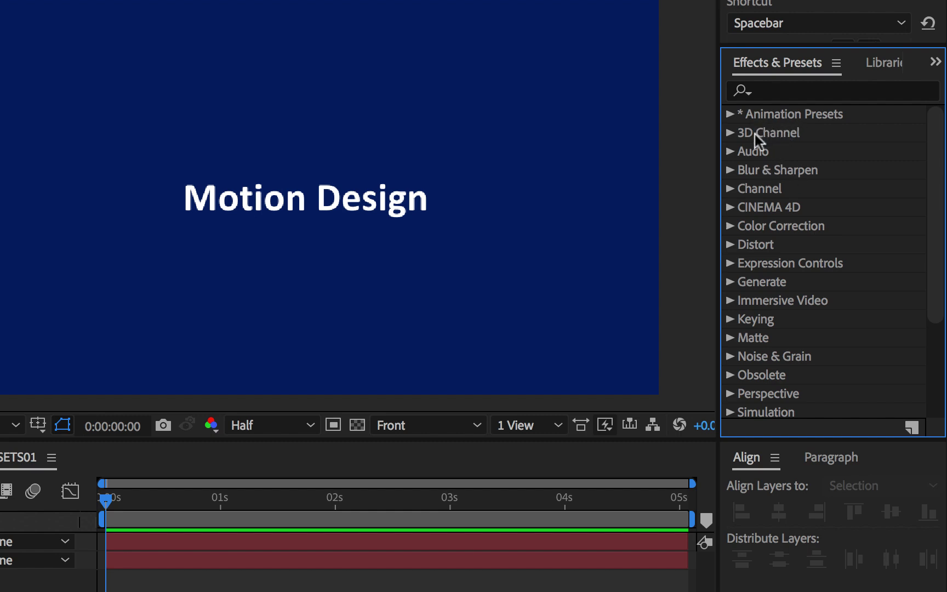
{"action": "scroll", "coordinate": [773, 395], "scroll_direction": "down", "scroll_amount": 1}
{"action": "scroll", "coordinate": [774, 378], "scroll_direction": "up", "scroll_amount": 1}
- Expand Animation Presets > Text > Animate In and select the Fade Up Characters preset
{"action": "left_click", "coordinate": [730, 114]}
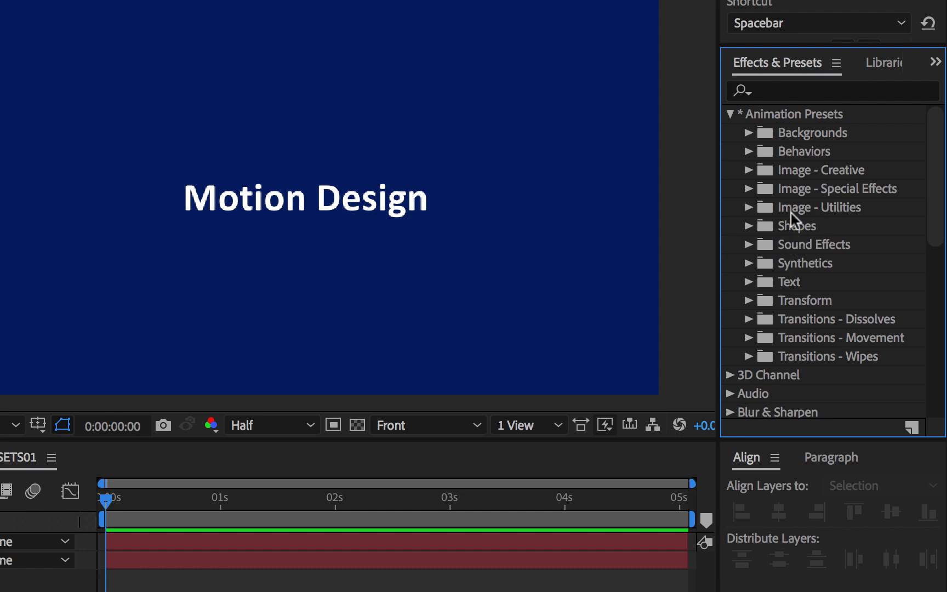
{"action": "left_click", "coordinate": [748, 281]}
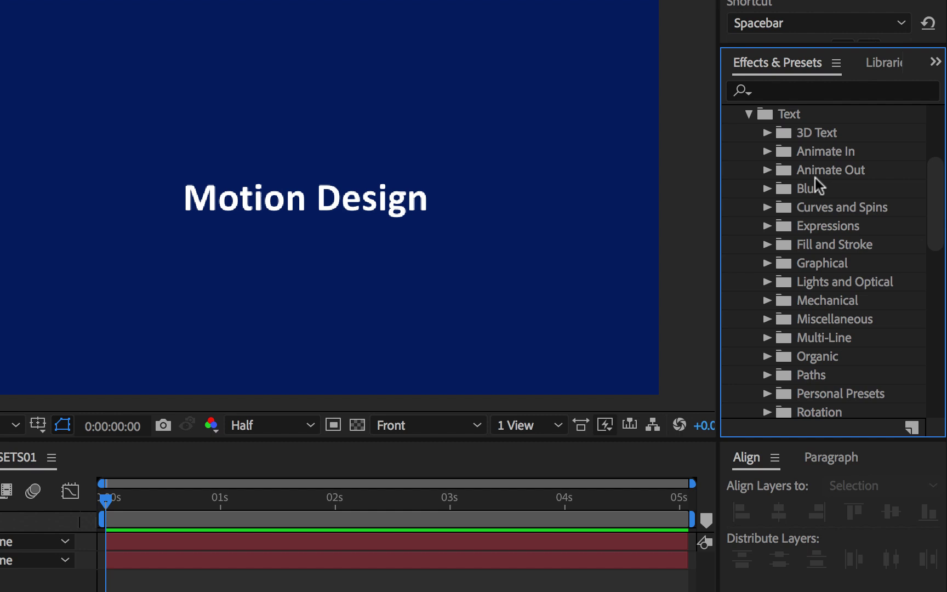
{"action": "left_click", "coordinate": [767, 152]}
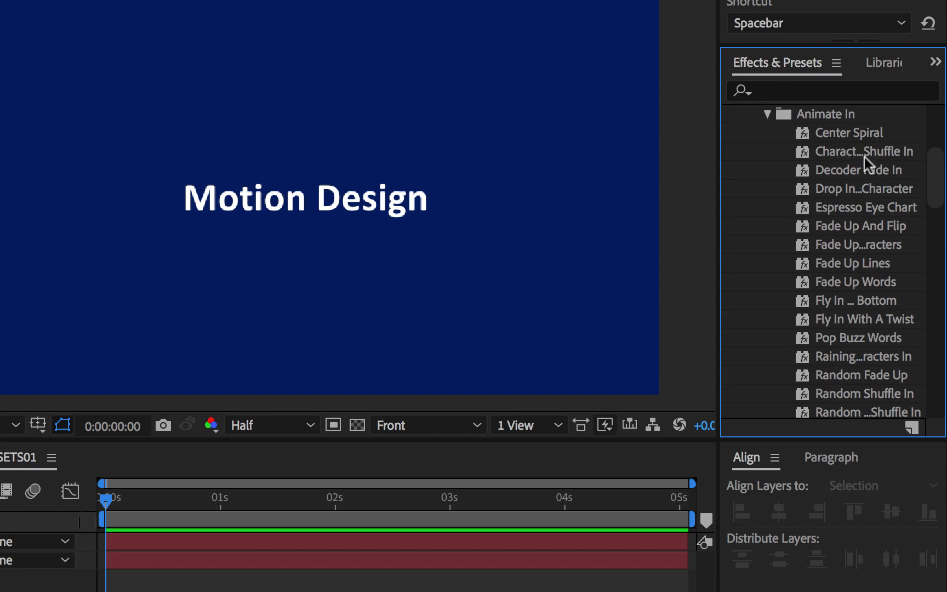
{"action": "left_click", "coordinate": [854, 243]}
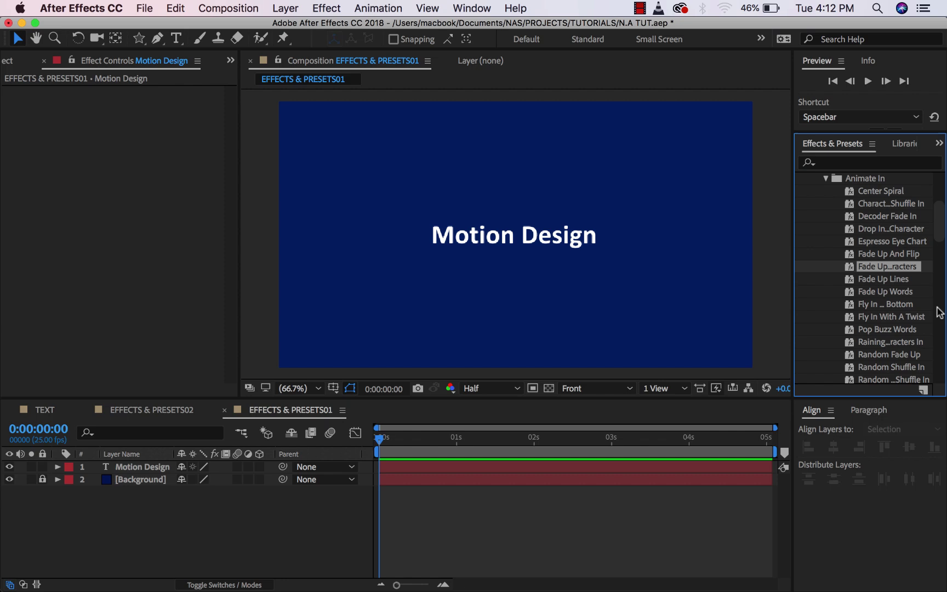
- Preview the composition to check the static Motion Design text
{"action": "left_click", "coordinate": [382, 439]}
{"action": "key", "text": "space"}
{"action": "key", "text": "space"}
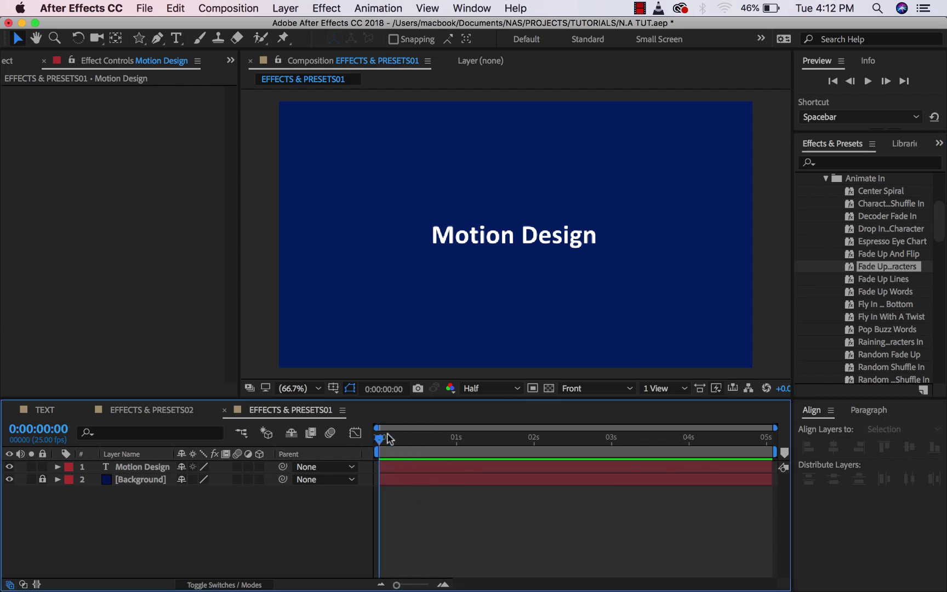
{"action": "mouse_move", "coordinate": [382, 441]}
{"action": "left_mouse_down"}
{"action": "mouse_move", "coordinate": [522, 443]}
{"action": "mouse_move", "coordinate": [377, 444]}
{"action": "left_mouse_up"}
- Drop Fade Up Characters onto the Motion Design layer and preview the letter-by-letter fade-in
{"action": "left_click", "coordinate": [137, 467]}
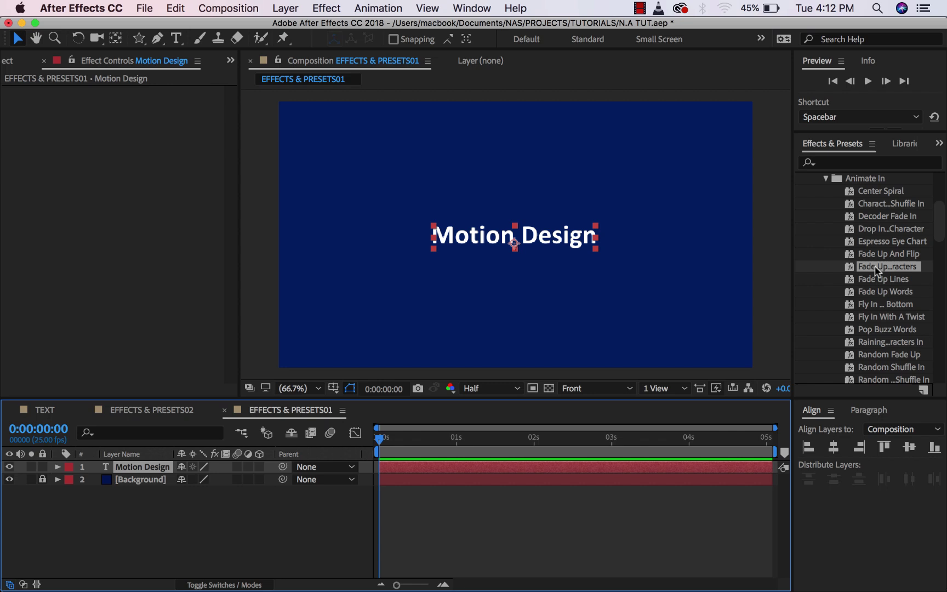
{"action": "left_click_drag", "start_coordinate": [876, 270], "coordinate": [397, 474]}
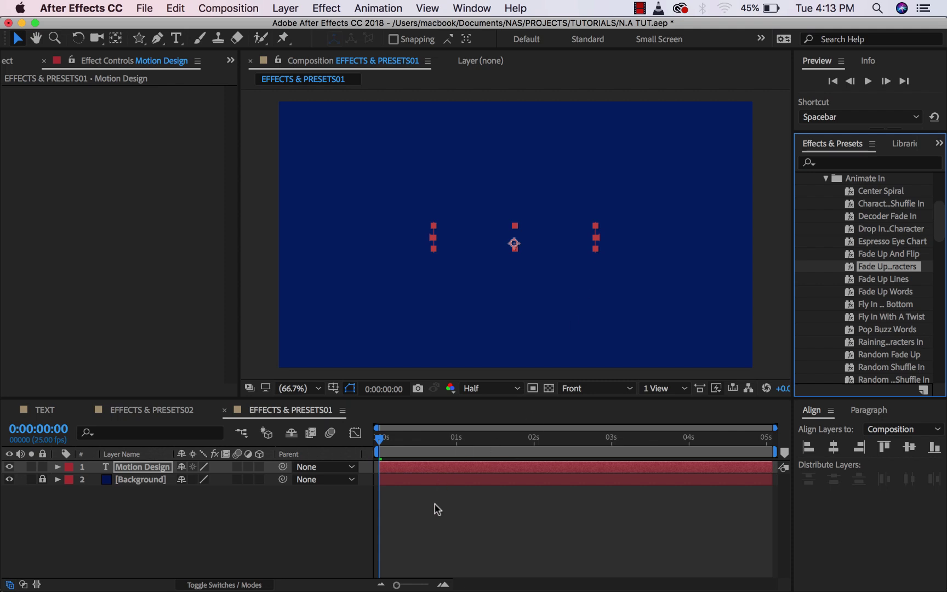
{"action": "key", "text": "space"}
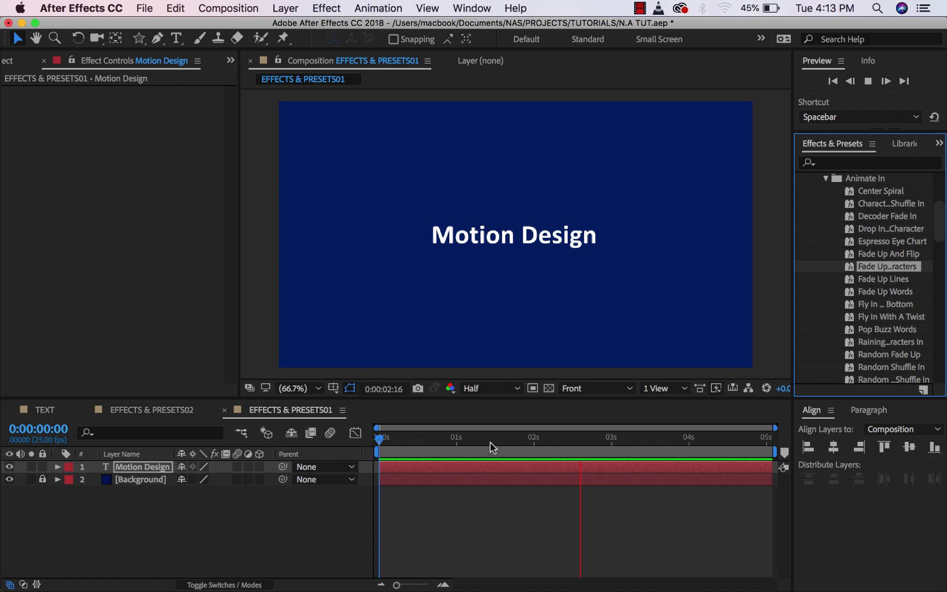
{"action": "left_click", "coordinate": [427, 444]}
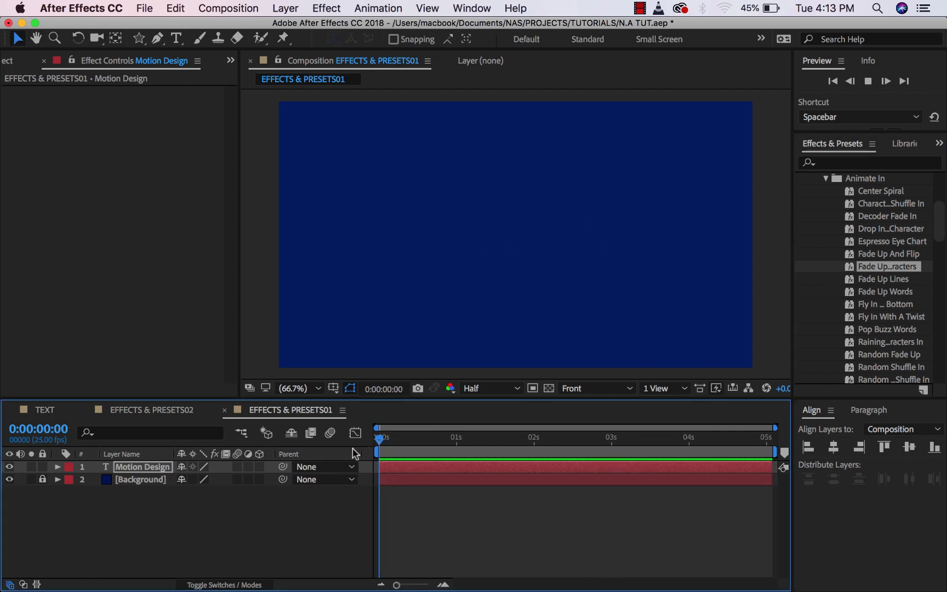
{"action": "left_click", "coordinate": [433, 438]}
{"action": "left_click_drag", "start_coordinate": [433, 438], "coordinate": [385, 439]}
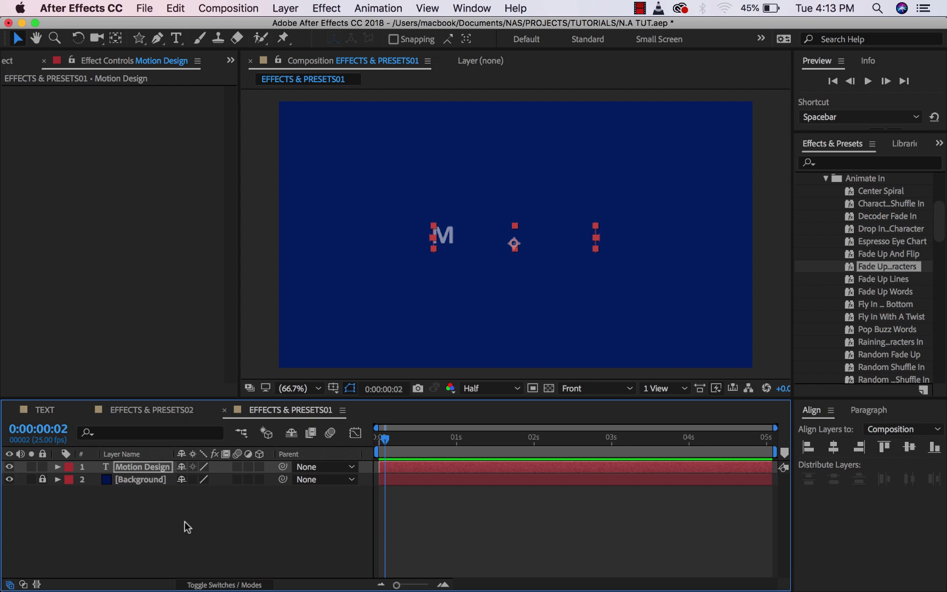
- Use the U shortcut to show the preset's Range Selector 1 Start keyframes, reading 4% at frame 2
{"action": "key", "text": "u"}
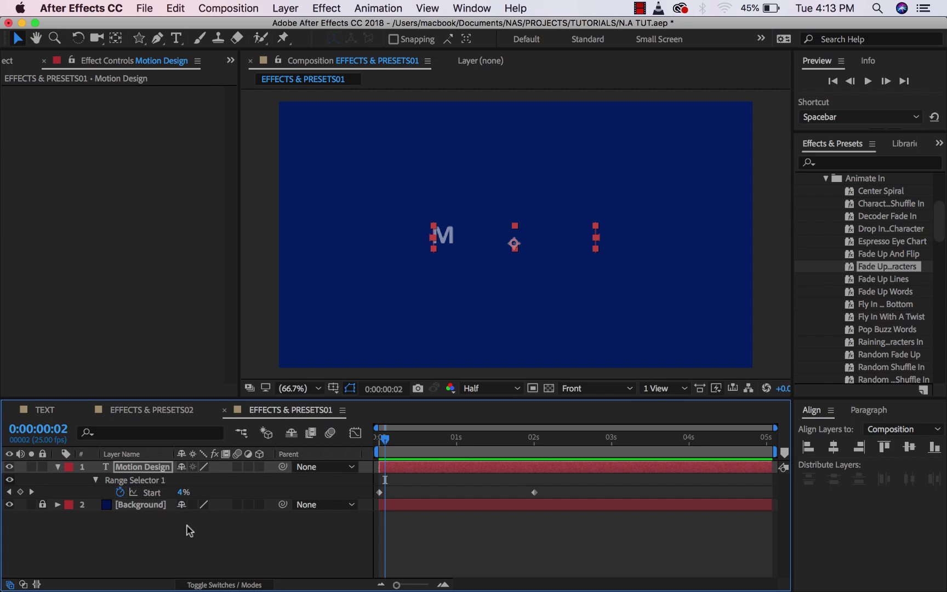
{"action": "key", "text": "u"}
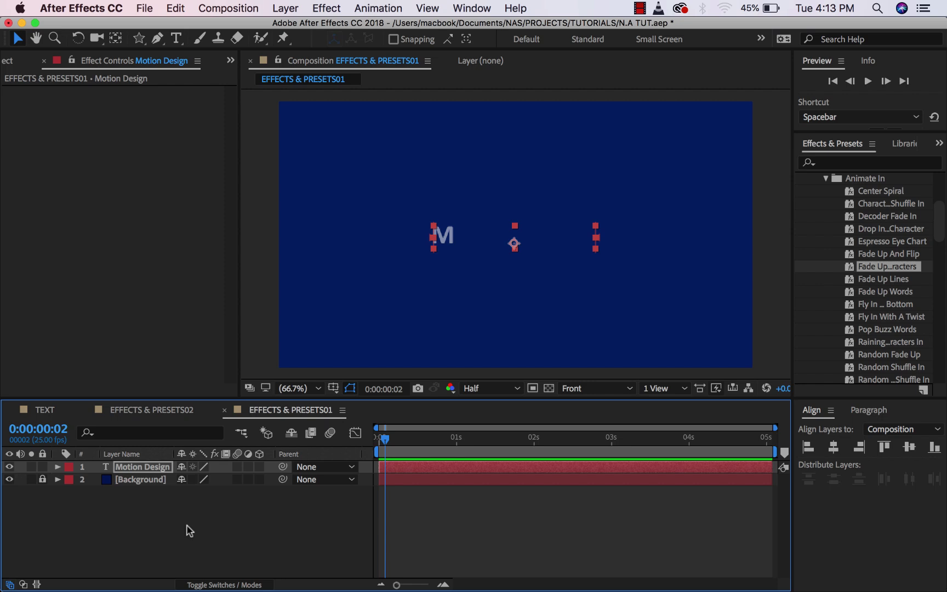
{"action": "key", "text": "u"}
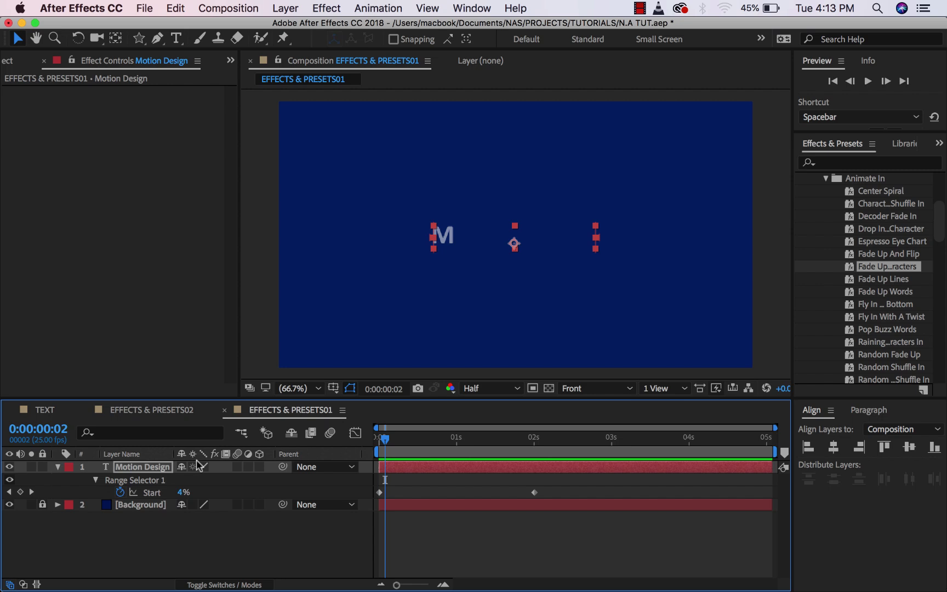
- Twirl the layer open to Text > Animator 1 > Range Selector 1, showing End 100% and Offset 0%
{"action": "left_click", "coordinate": [95, 480]}
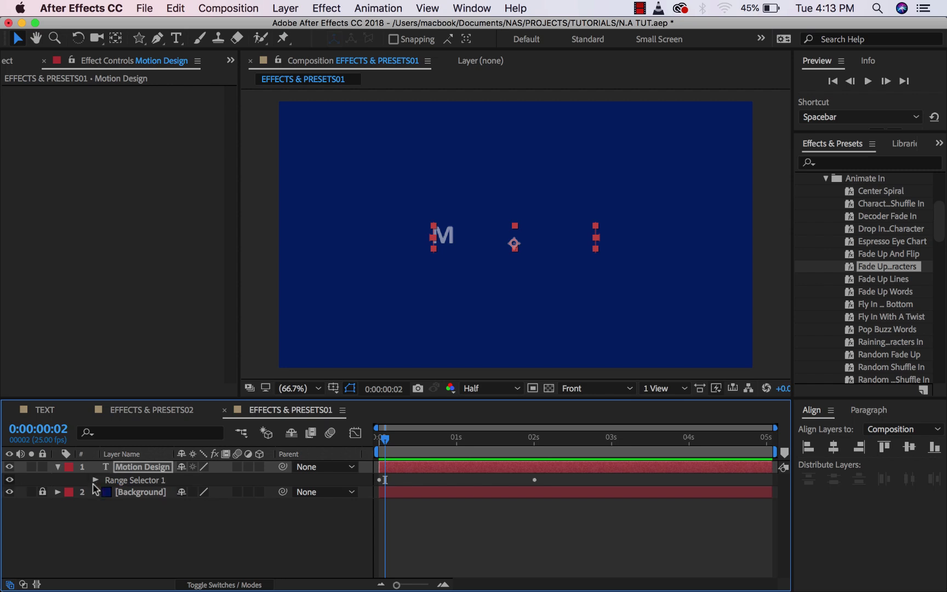
{"action": "left_click", "coordinate": [57, 467]}
{"action": "left_click", "coordinate": [57, 467]}
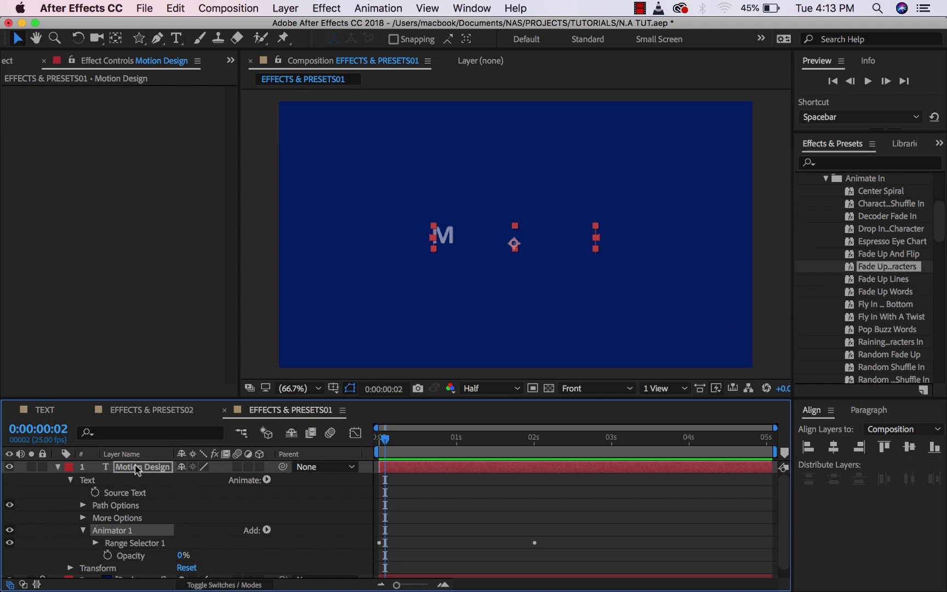
{"action": "left_click", "coordinate": [96, 542]}
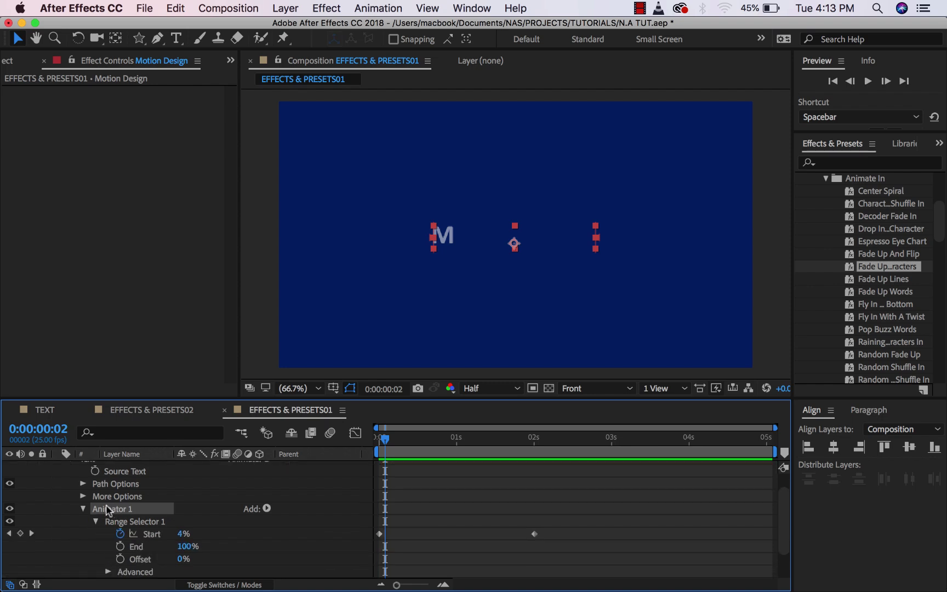
{"action": "scroll", "coordinate": [108, 510], "scroll_direction": "up", "scroll_amount": 2}
{"action": "scroll", "coordinate": [121, 556], "scroll_direction": "down", "scroll_amount": 2}
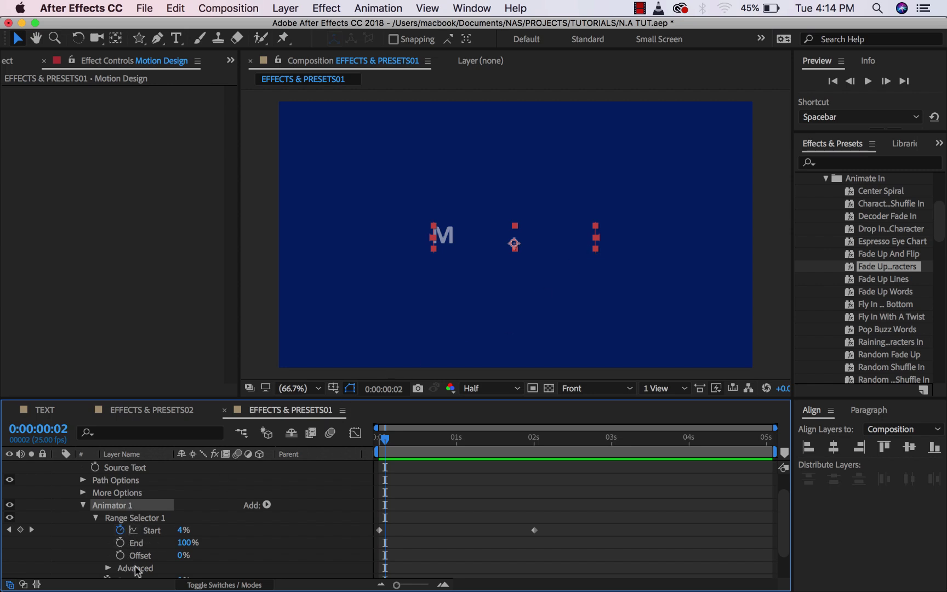
- Scrub through the composition to watch the two-second text reveal
{"action": "left_click_drag", "start_coordinate": [387, 442], "coordinate": [525, 466]}
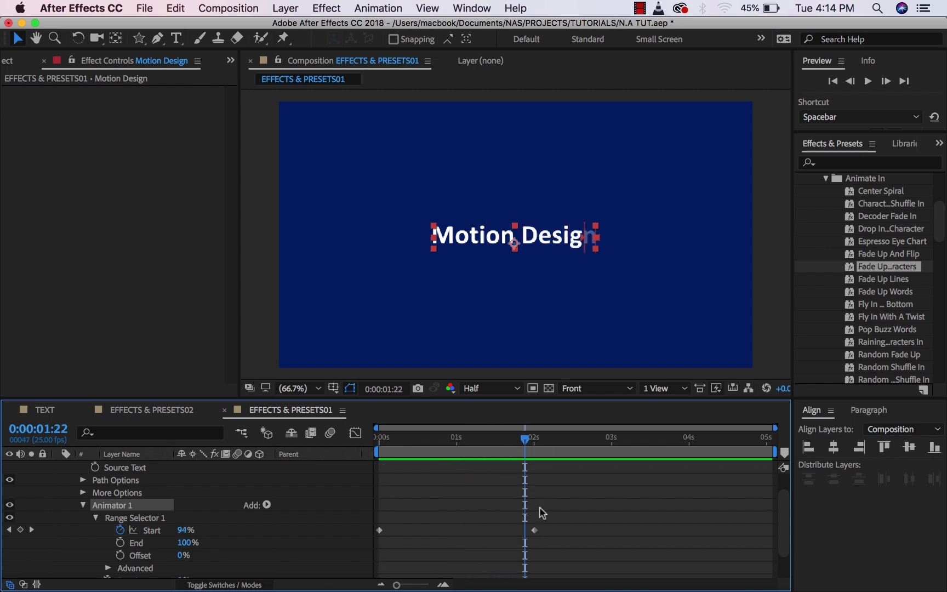
{"action": "scroll", "coordinate": [400, 478], "scroll_direction": "up", "scroll_amount": 2}
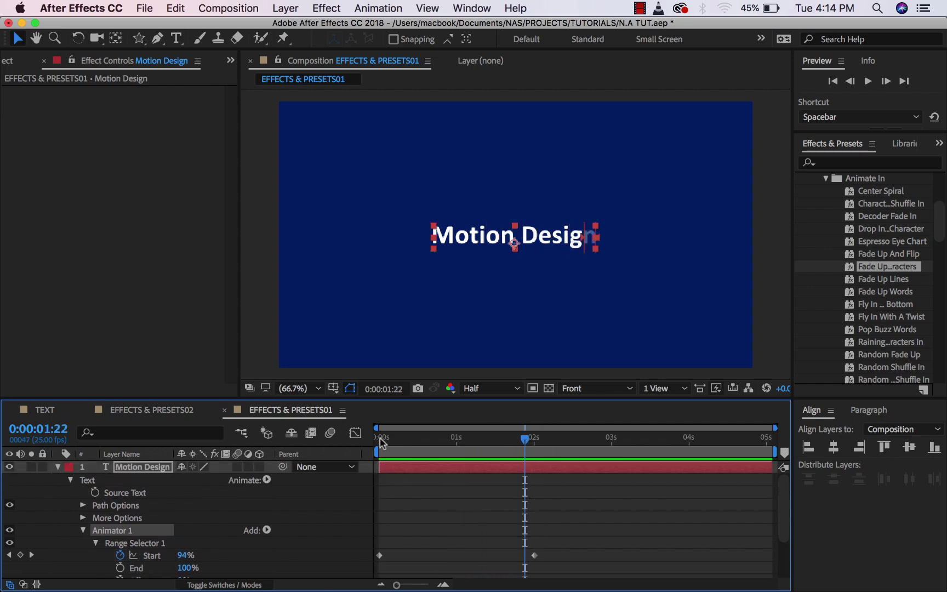
{"action": "left_click_drag", "start_coordinate": [382, 443], "coordinate": [537, 456]}
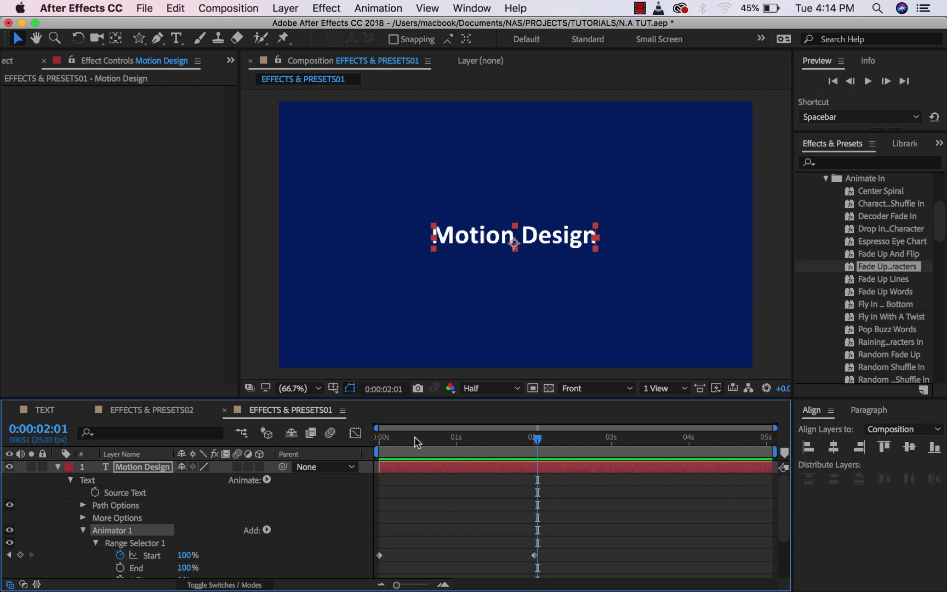
{"action": "left_click_drag", "start_coordinate": [414, 436], "coordinate": [534, 465]}
- Move the last Start keyframe from 2s to 1s and Easy Ease both Start keyframes
{"action": "left_click_drag", "start_coordinate": [562, 540], "coordinate": [456, 550]}
{"action": "key", "text": "space"}
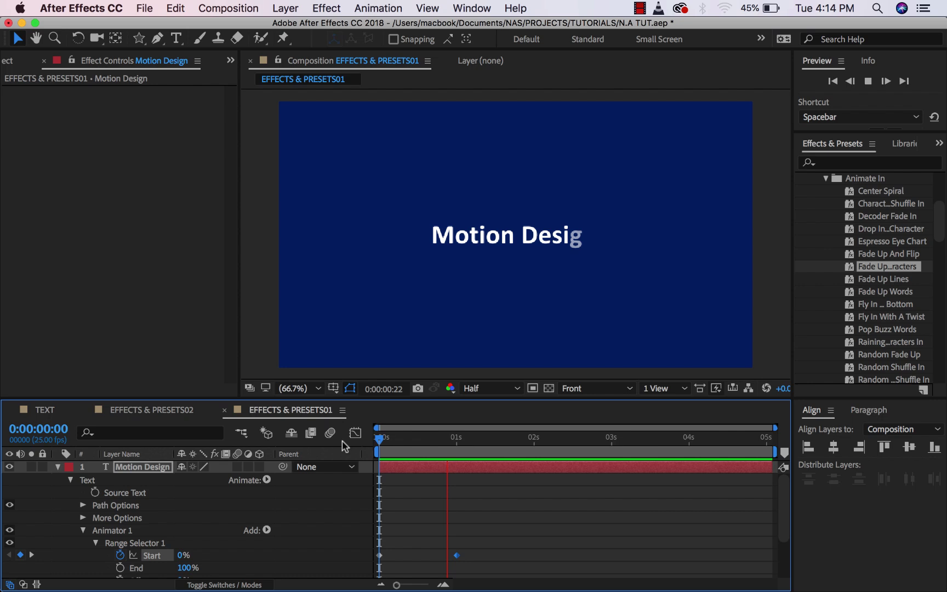
{"action": "key", "text": "space"}
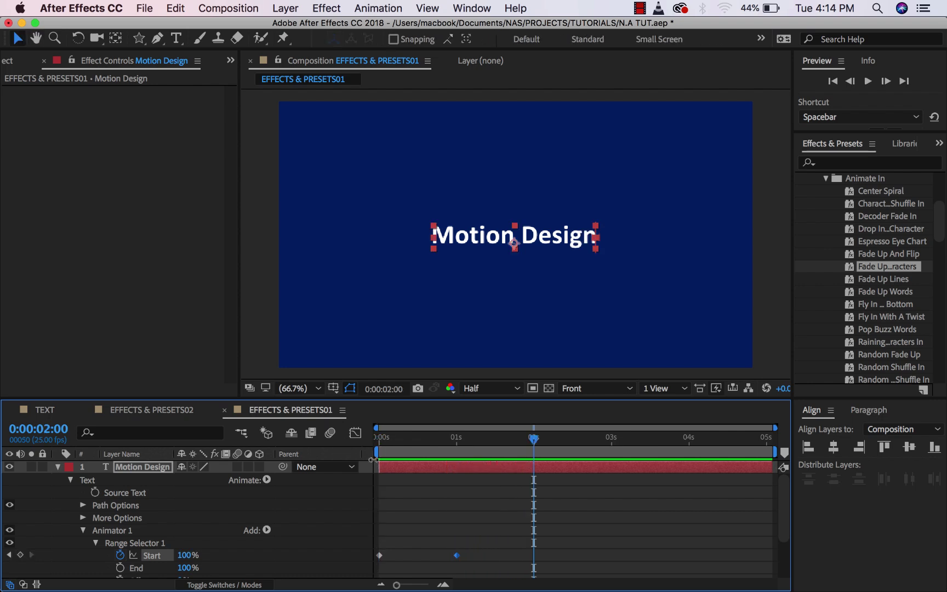
{"action": "left_click_drag", "start_coordinate": [433, 448], "coordinate": [406, 448]}
{"action": "left_click_drag", "start_coordinate": [497, 529], "coordinate": [359, 573]}
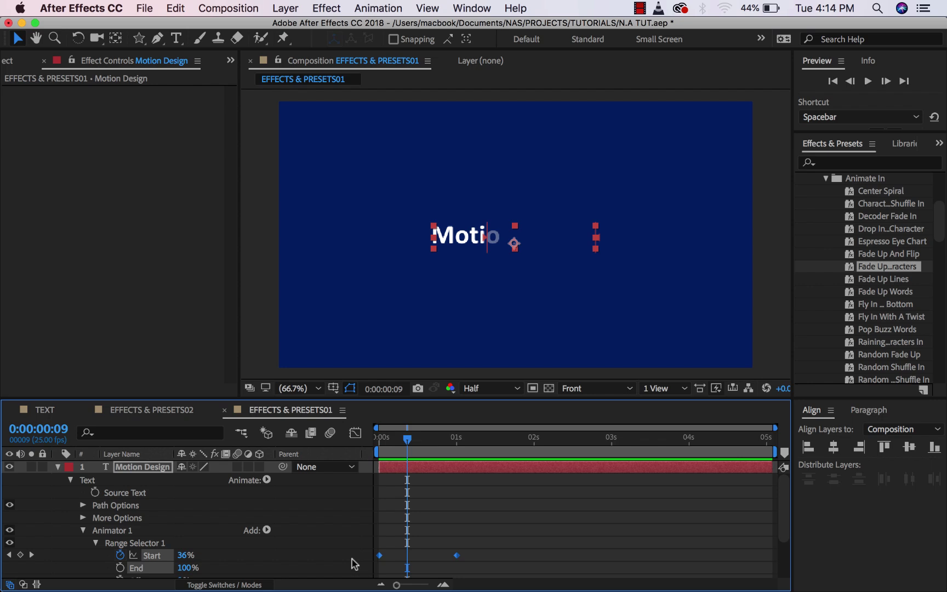
{"action": "key", "text": "F9"}
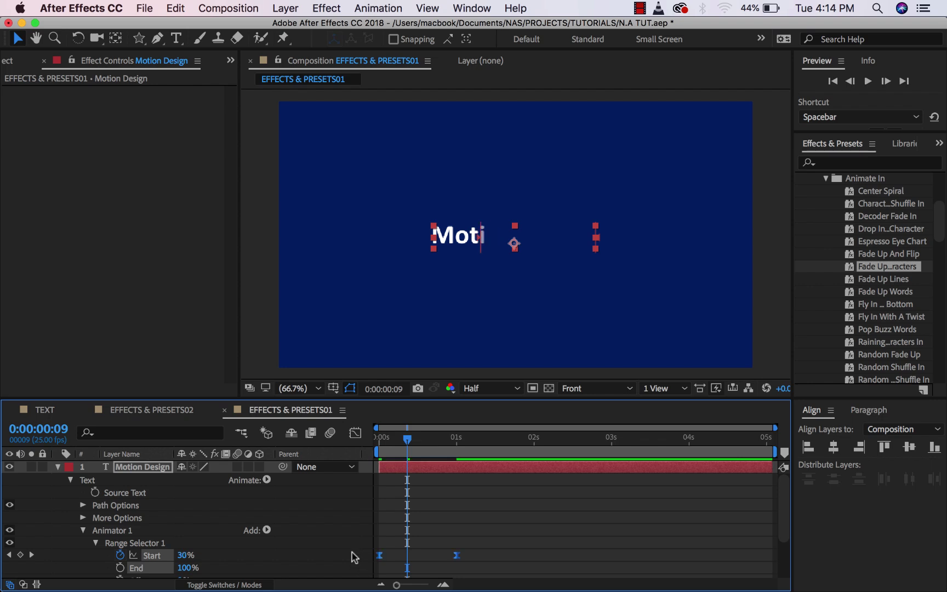
- In the Graph Editor, drag the final Start keyframe's handle to 100% influence and preview the reveal
{"action": "left_click", "coordinate": [356, 434]}
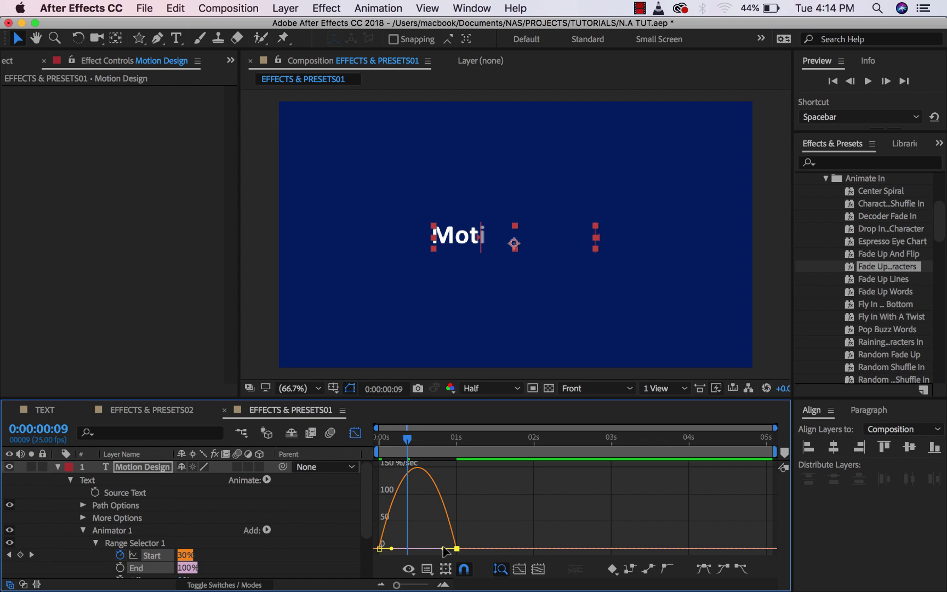
{"action": "left_click_drag", "start_coordinate": [445, 550], "coordinate": [382, 548]}
{"action": "left_click_drag", "start_coordinate": [409, 438], "coordinate": [393, 447]}
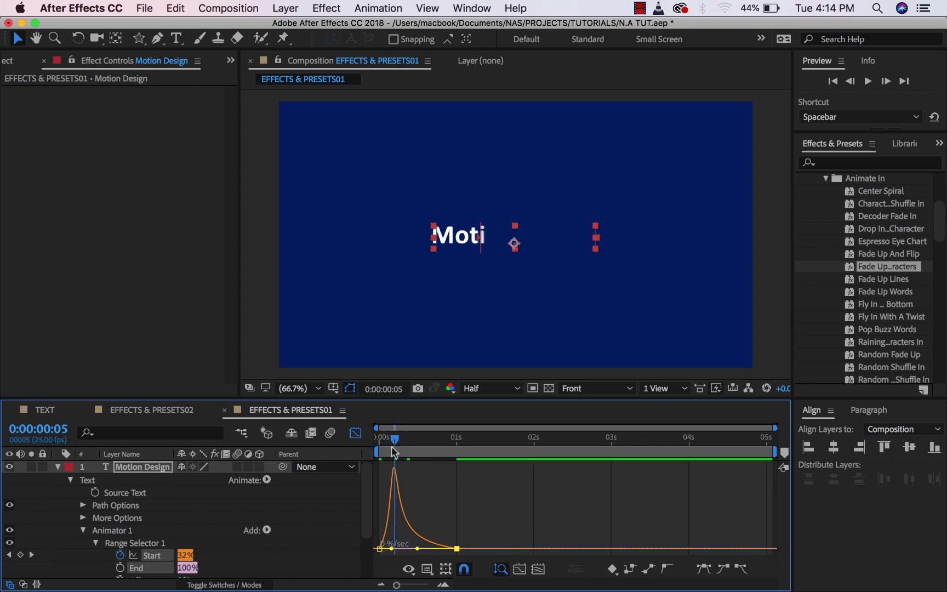
{"action": "key", "text": "space"}
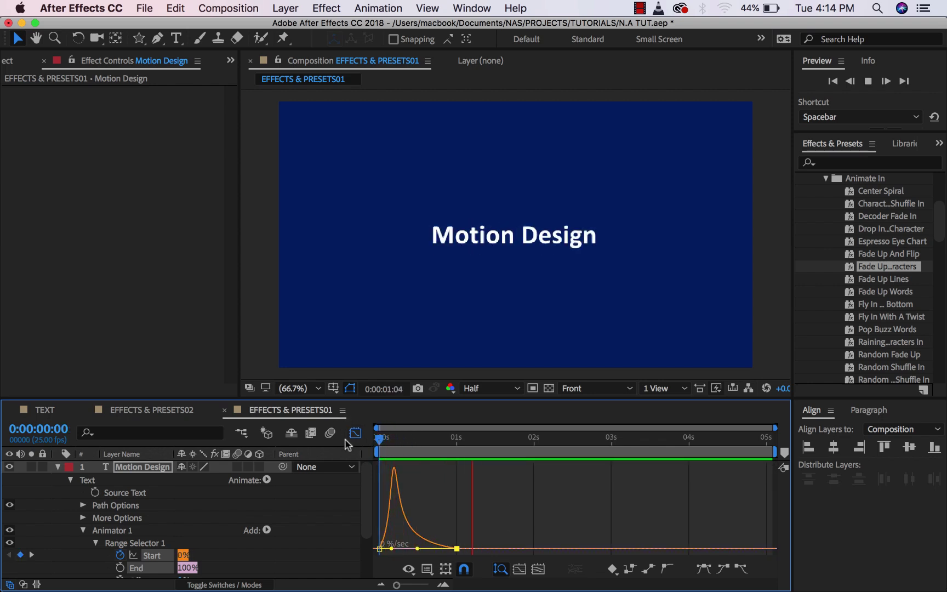
{"action": "left_click", "coordinate": [355, 434]}
{"action": "key", "text": "space"}
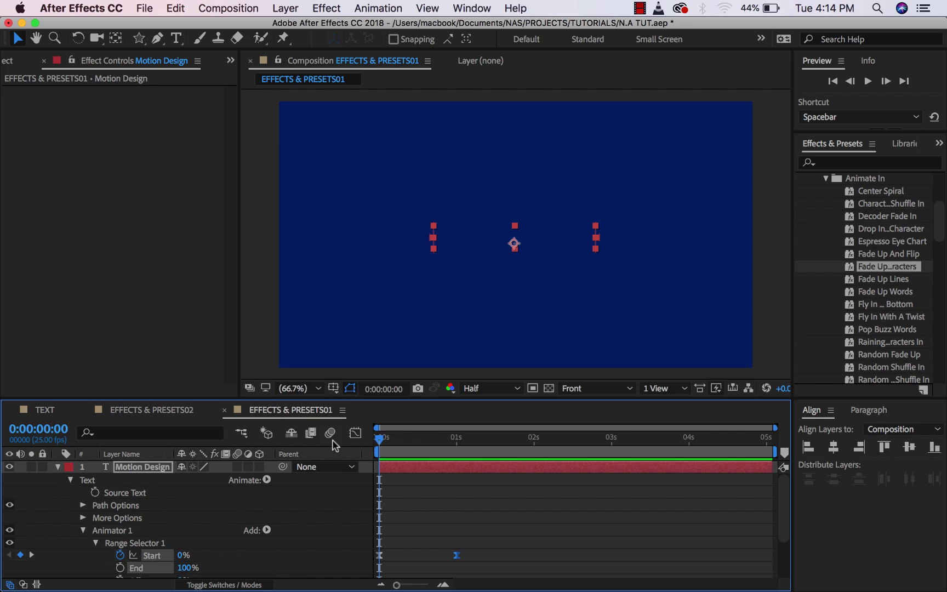
{"action": "key", "text": "space"}
{"action": "left_click_drag", "start_coordinate": [383, 438], "coordinate": [463, 439]}
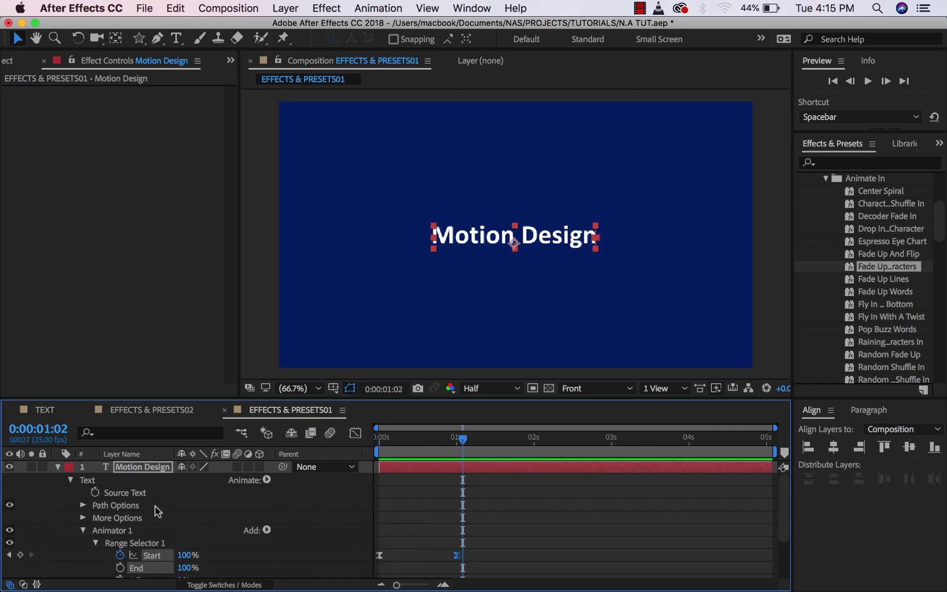
{"action": "scroll", "coordinate": [871, 252], "scroll_direction": "down", "scroll_amount": 10}
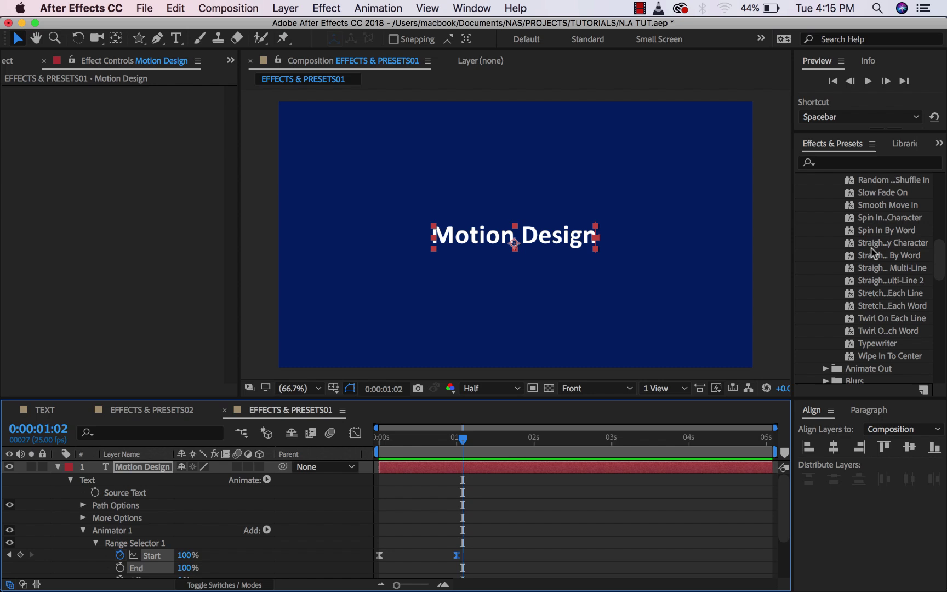
{"action": "scroll", "coordinate": [872, 253], "scroll_direction": "up", "scroll_amount": 10}
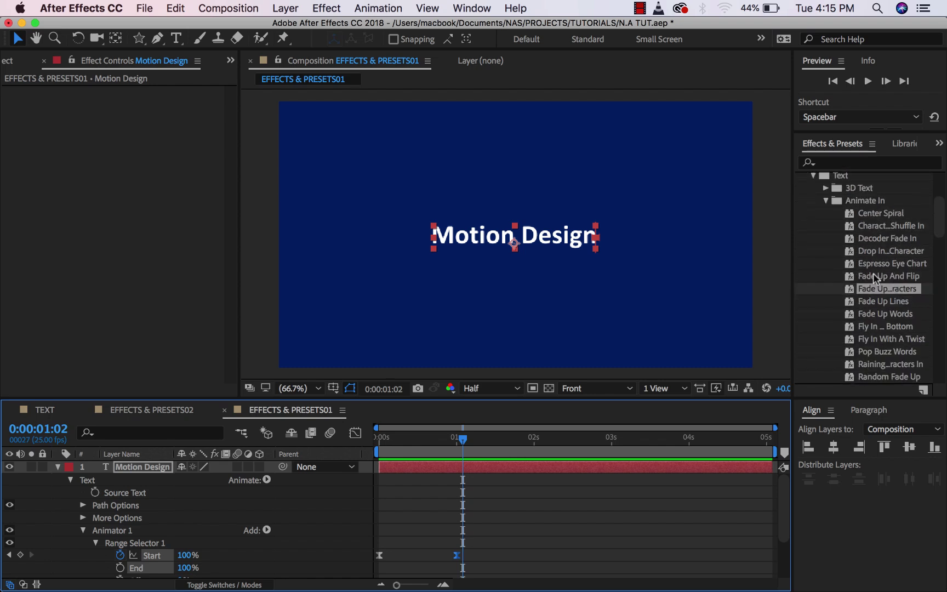
{"action": "scroll", "coordinate": [874, 274], "scroll_direction": "down", "scroll_amount": 2}
{"action": "scroll", "coordinate": [875, 277], "scroll_direction": "up", "scroll_amount": 6}
{"action": "scroll", "coordinate": [873, 276], "scroll_direction": "down", "scroll_amount": 5}
{"action": "left_click", "coordinate": [856, 205]}
{"action": "scroll", "coordinate": [855, 204], "scroll_direction": "up", "scroll_amount": 1}
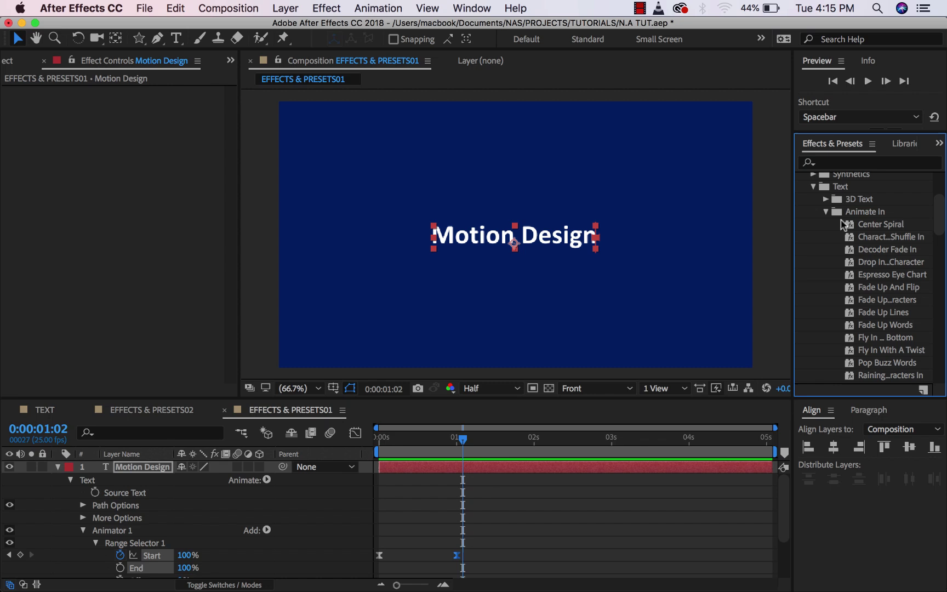
- Delete the Fade Up Characters Animator 1 from Motion Design and rewind to 0:00:00:00
{"action": "left_click", "coordinate": [109, 531]}
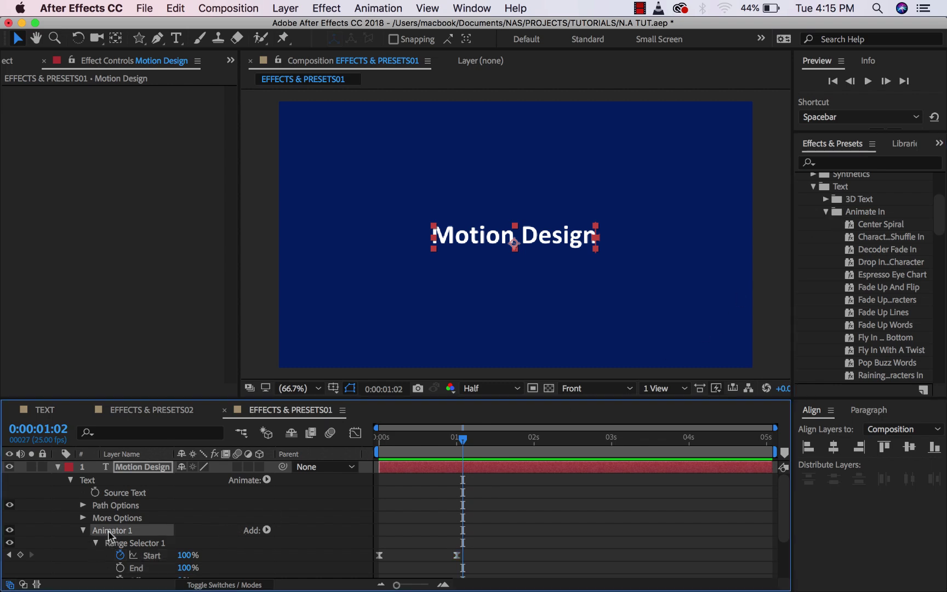
{"action": "key", "text": "Delete"}
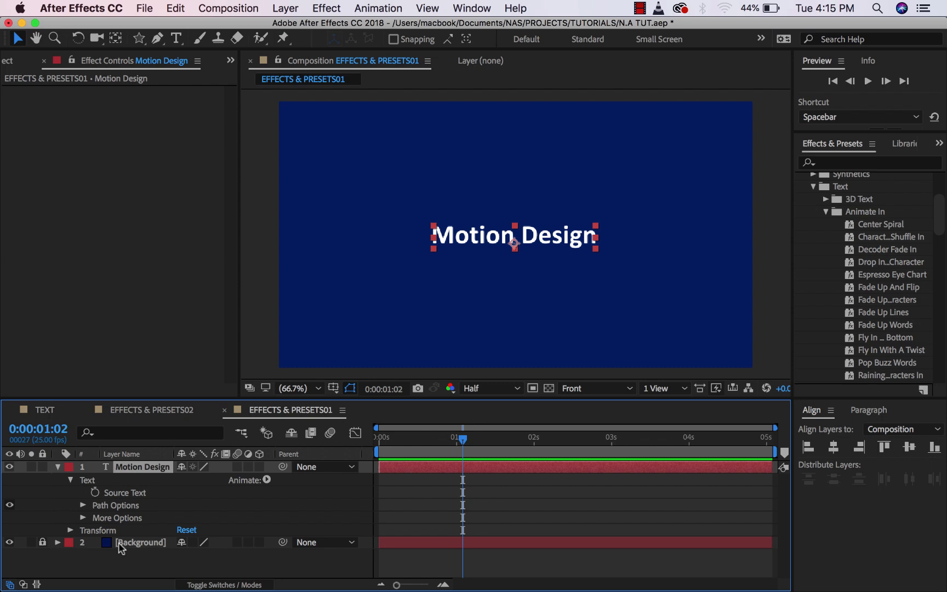
{"action": "left_click", "coordinate": [71, 480]}
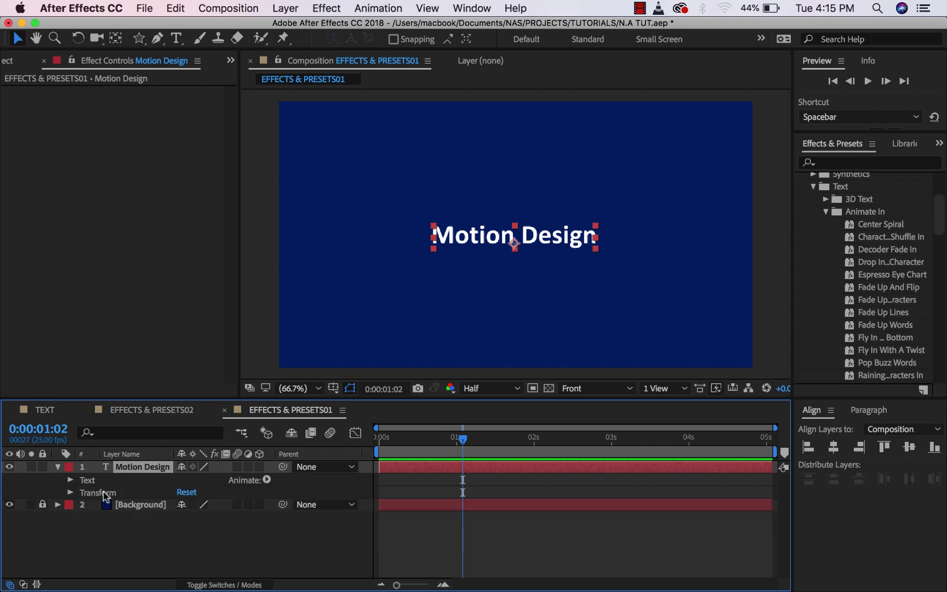
{"action": "left_click_drag", "start_coordinate": [462, 439], "coordinate": [356, 450]}
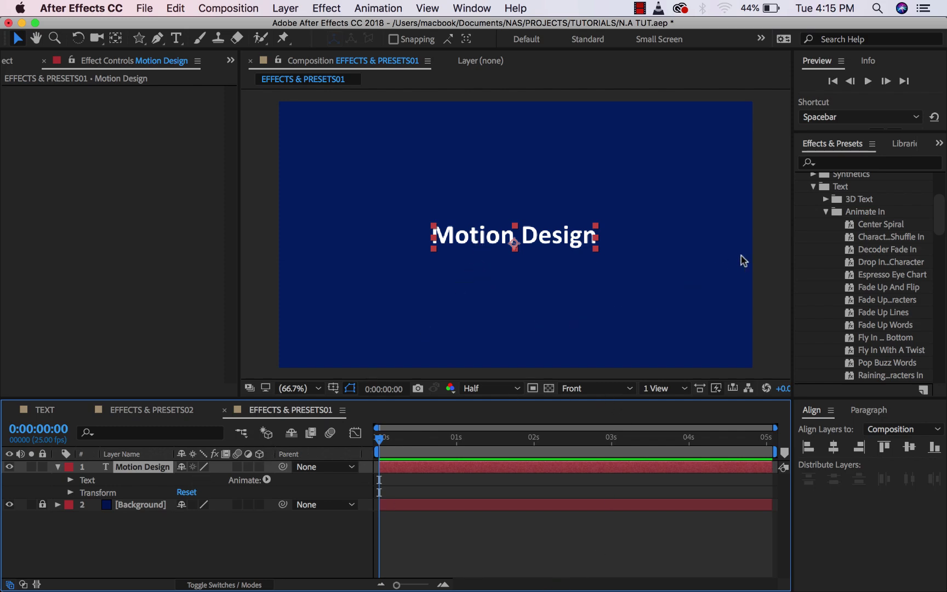
- Apply the Spin In By Character preset to the Motion Design layer
{"action": "scroll", "coordinate": [864, 302], "scroll_direction": "down", "scroll_amount": 4}
{"action": "left_click", "coordinate": [876, 229]}
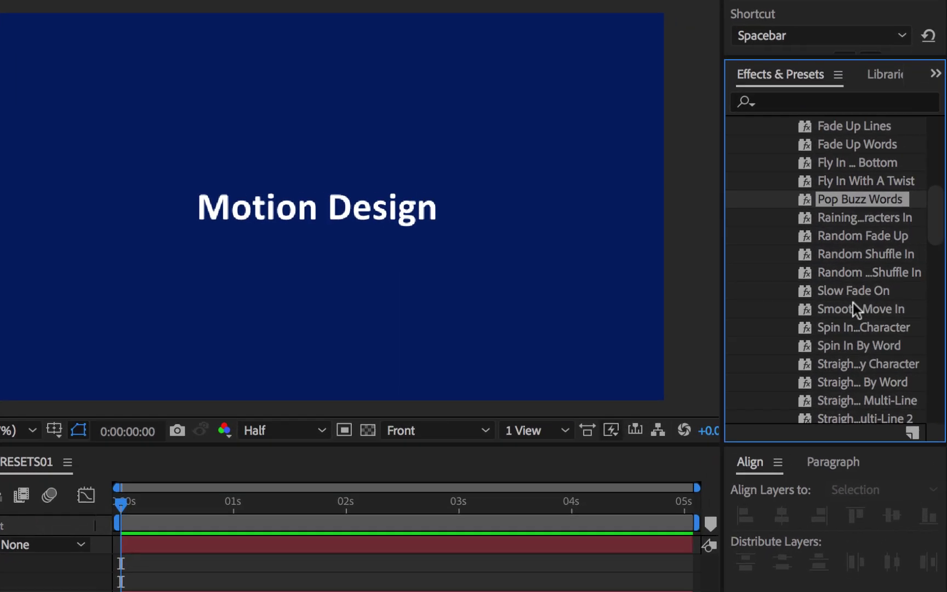
{"action": "left_click", "coordinate": [837, 329]}
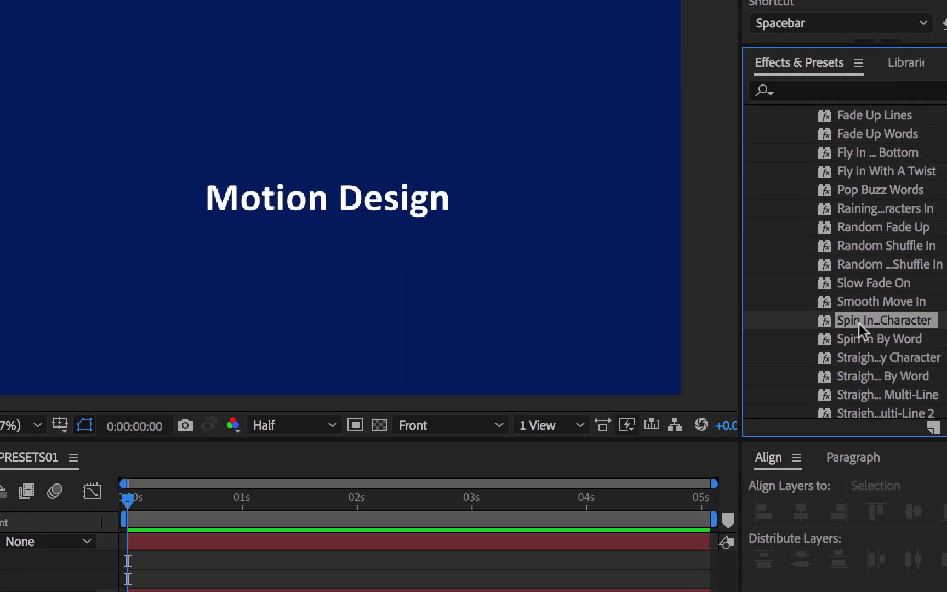
{"action": "left_click_drag", "start_coordinate": [539, 279], "coordinate": [436, 446]}
{"action": "left_click_drag", "start_coordinate": [524, 419], "coordinate": [525, 419]}
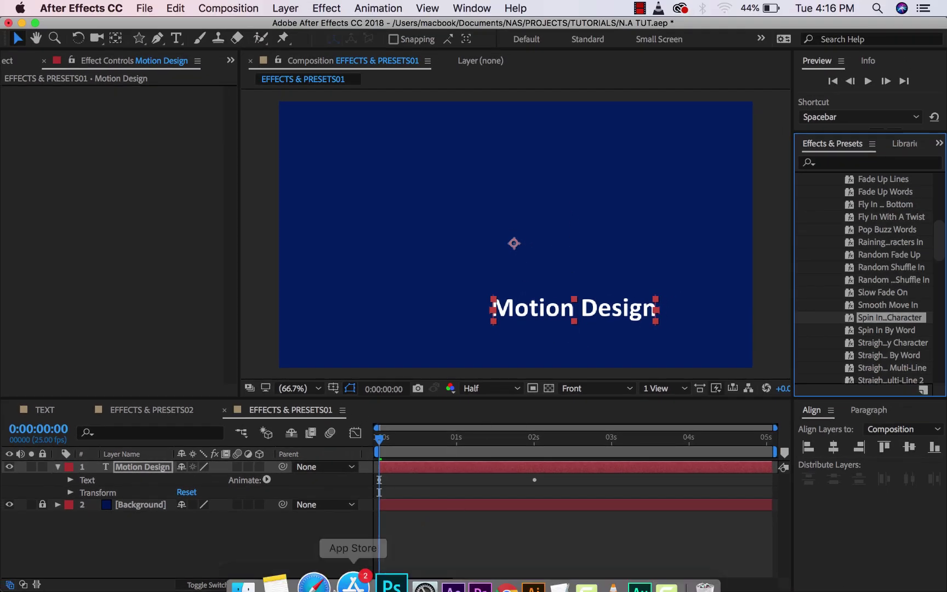
- Preview the spin-in animation, replaying it once from the start
{"action": "key", "text": "space"}
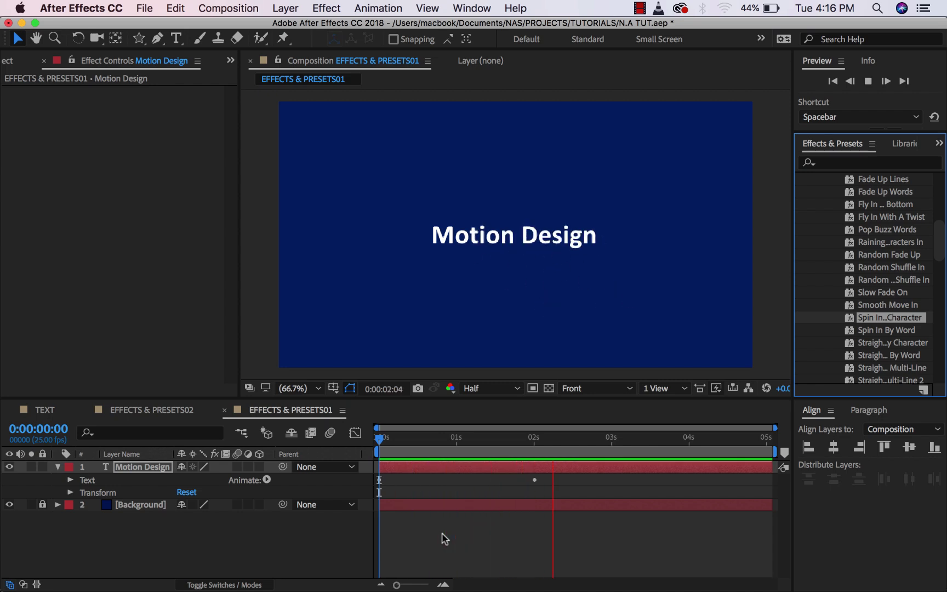
{"action": "left_click", "coordinate": [366, 443]}
{"action": "key", "text": "space"}
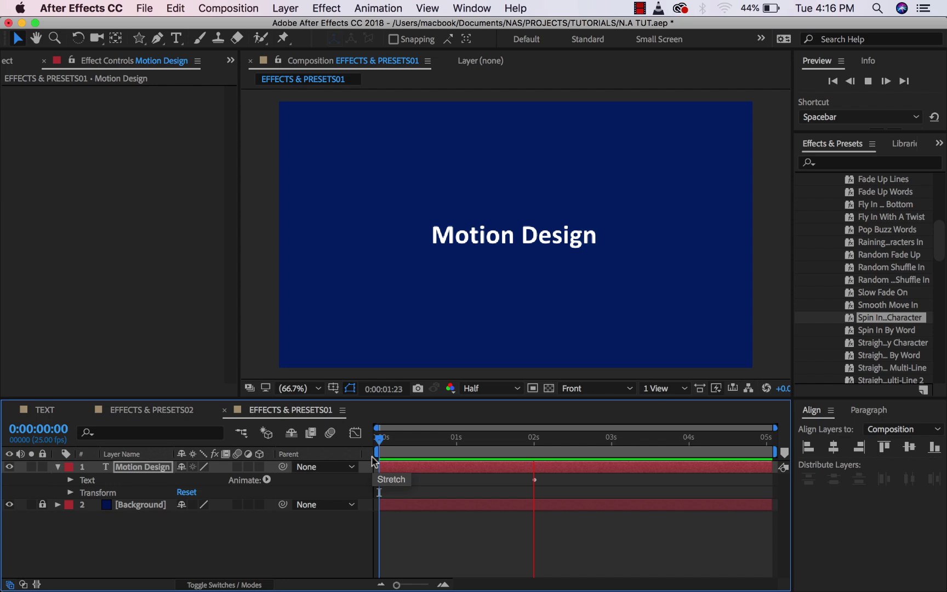
{"action": "key", "text": "space"}
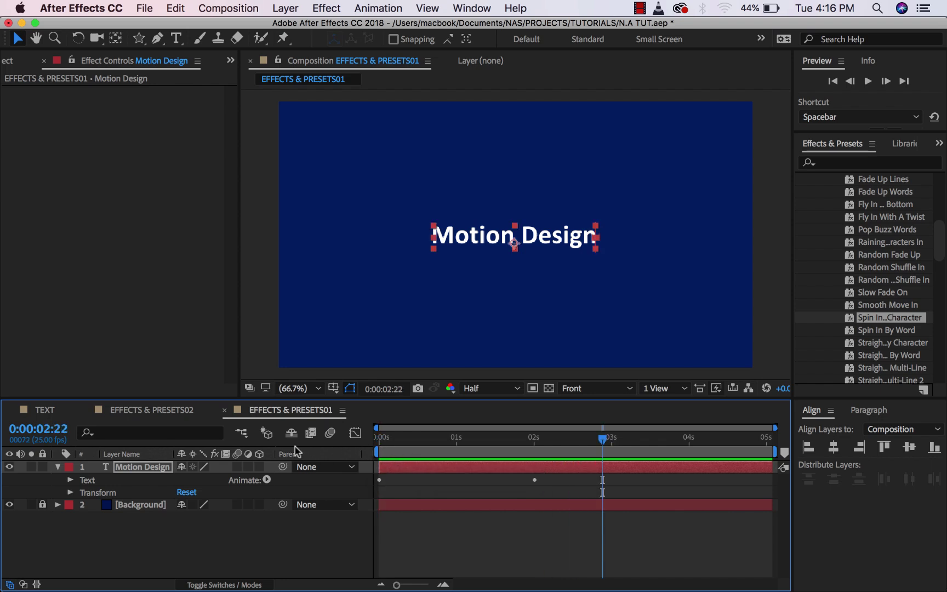
- Expand Text > Animator 1 to show Position 242.0,295.0 and Rotation 10x+0.0°
{"action": "left_click", "coordinate": [70, 480]}
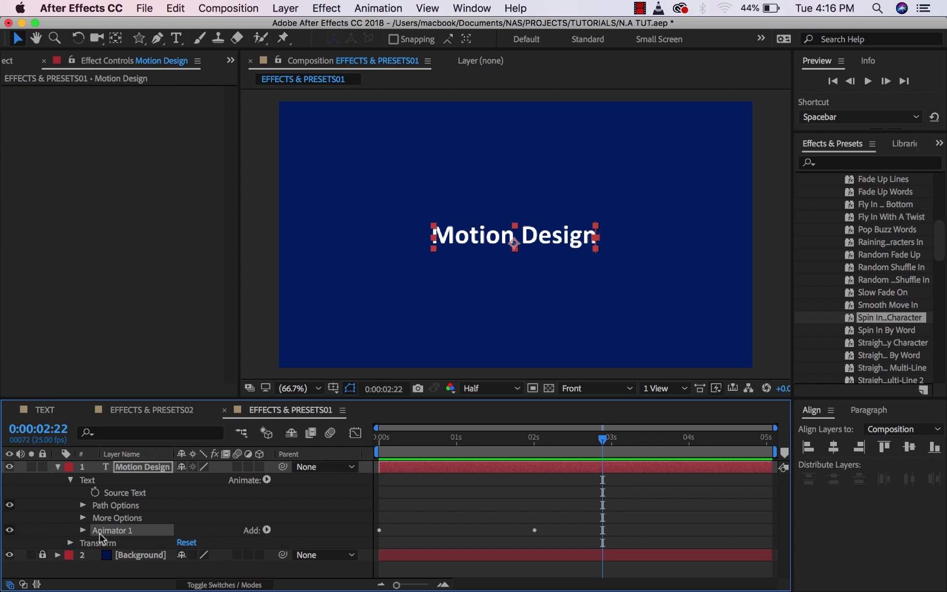
{"action": "left_click", "coordinate": [83, 531]}
{"action": "scroll", "coordinate": [90, 537], "scroll_direction": "down", "scroll_amount": 1}
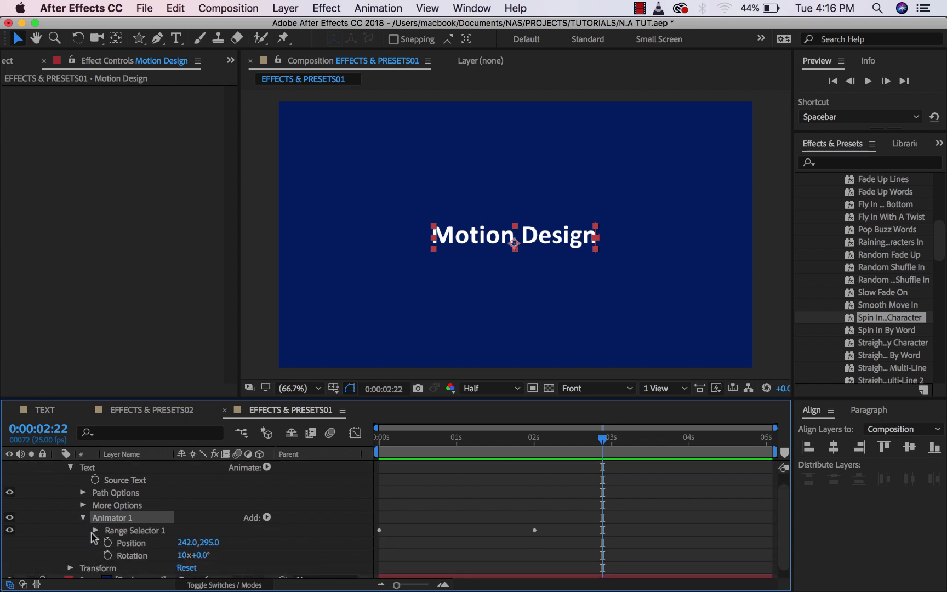
{"action": "scroll", "coordinate": [158, 542], "scroll_direction": "down", "scroll_amount": 1}
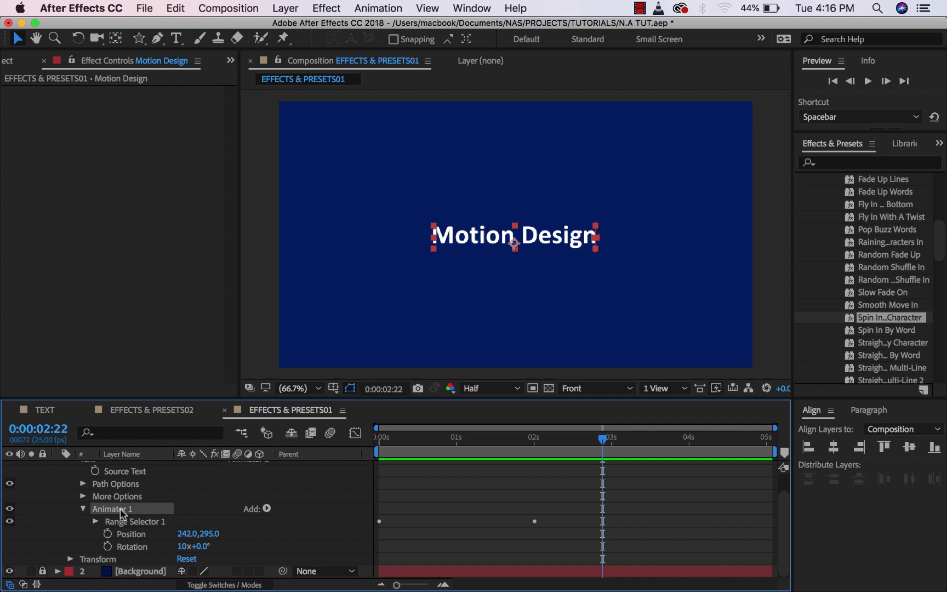
- Delete the spin-in Animator 1 from the Motion Design text
{"action": "key", "text": "Delete"}
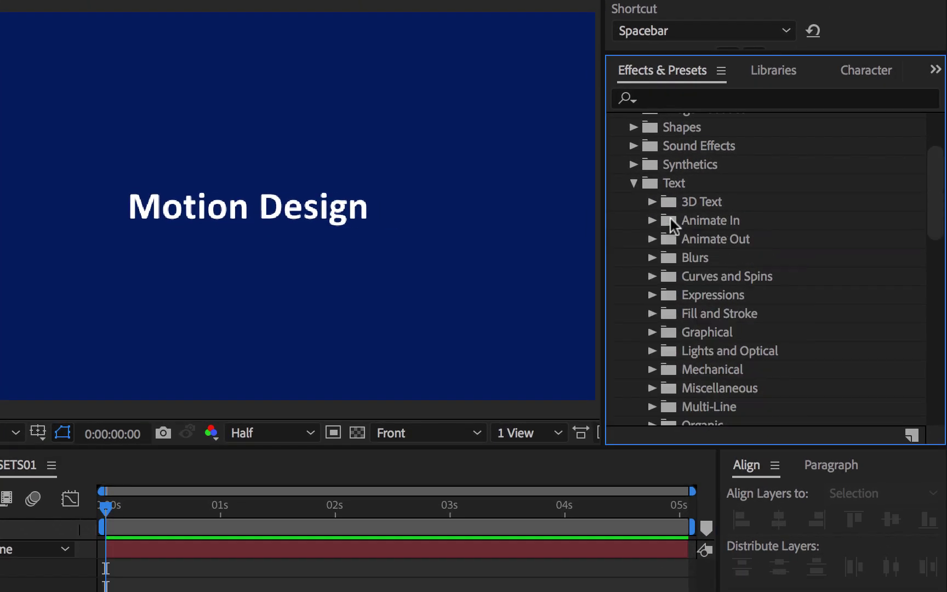
{"action": "scroll", "coordinate": [661, 198], "scroll_direction": "up", "scroll_amount": 1}
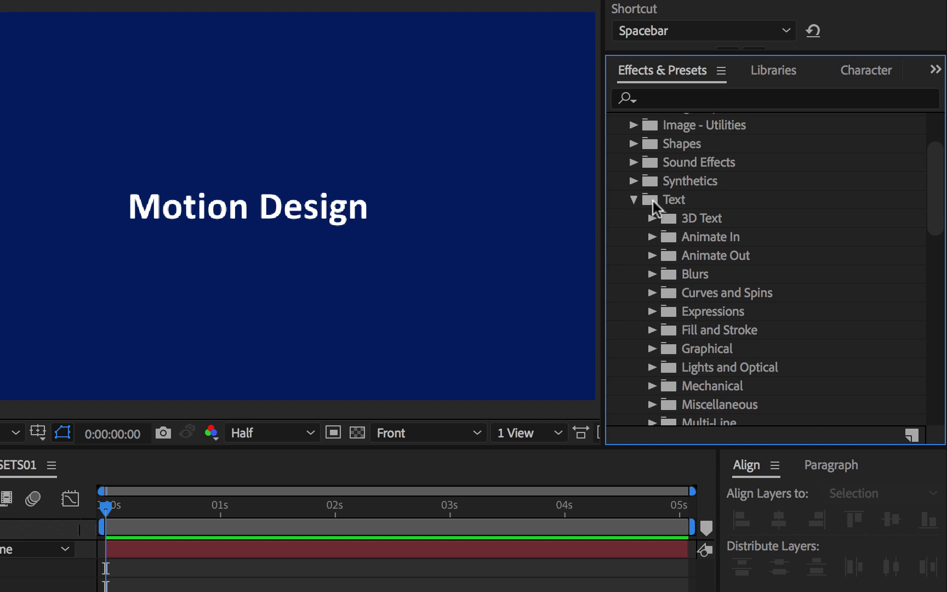
{"action": "scroll", "coordinate": [688, 281], "scroll_direction": "down", "scroll_amount": 2}
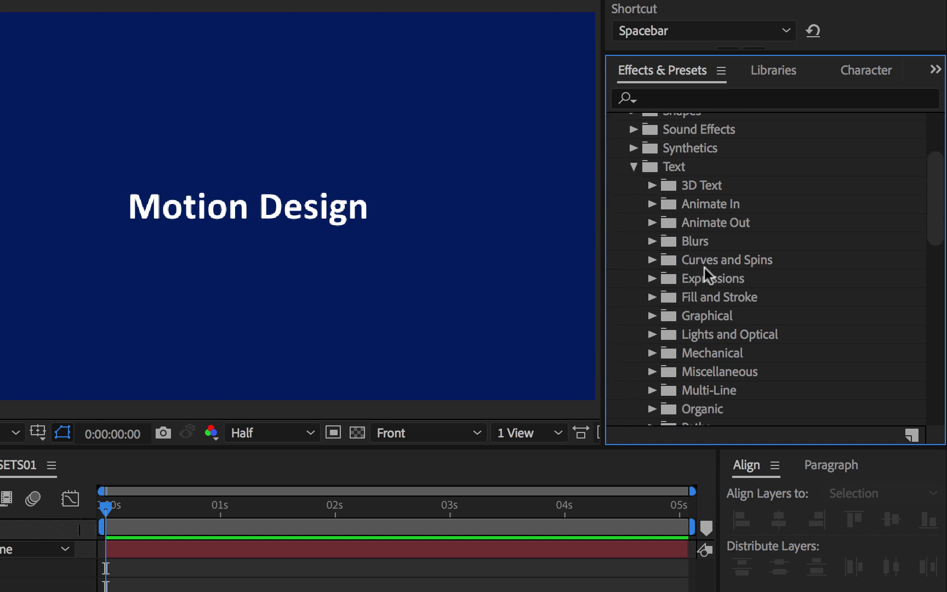
- Expand the Text > Organic presets folder and scroll down to Quiver
{"action": "scroll", "coordinate": [704, 281], "scroll_direction": "down", "scroll_amount": 1}
{"action": "scroll", "coordinate": [712, 309], "scroll_direction": "down", "scroll_amount": 2}
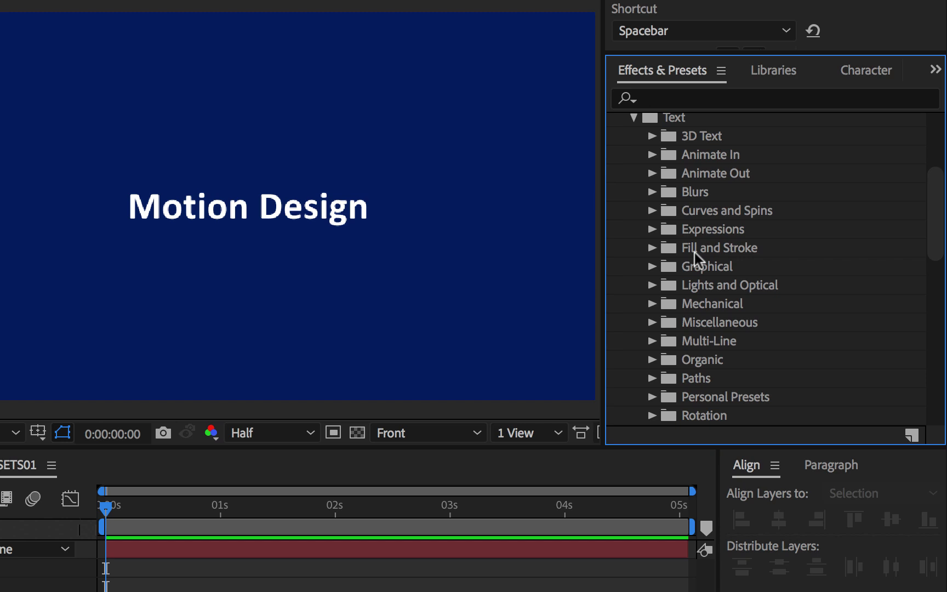
{"action": "scroll", "coordinate": [677, 235], "scroll_direction": "down", "scroll_amount": 4}
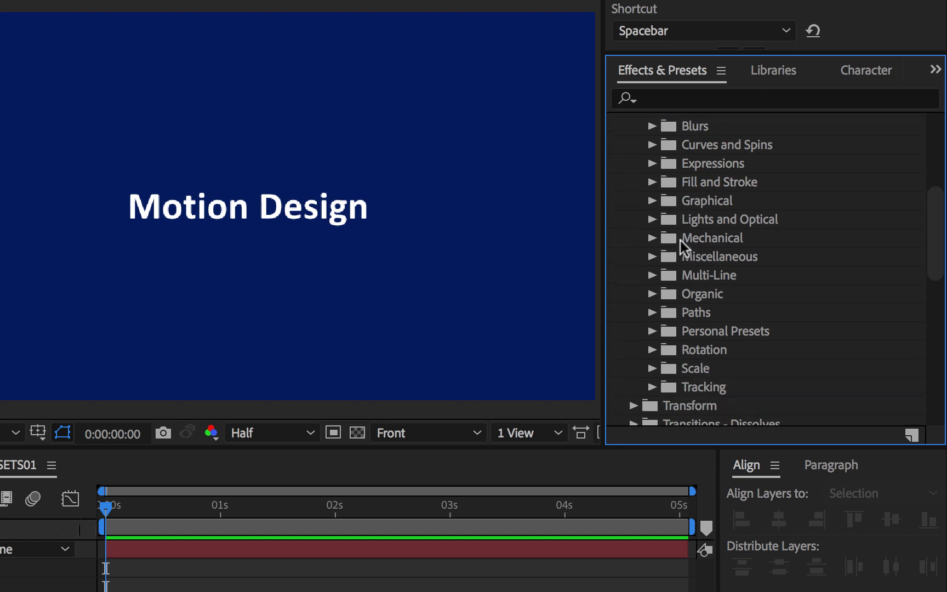
{"action": "left_click", "coordinate": [651, 277]}
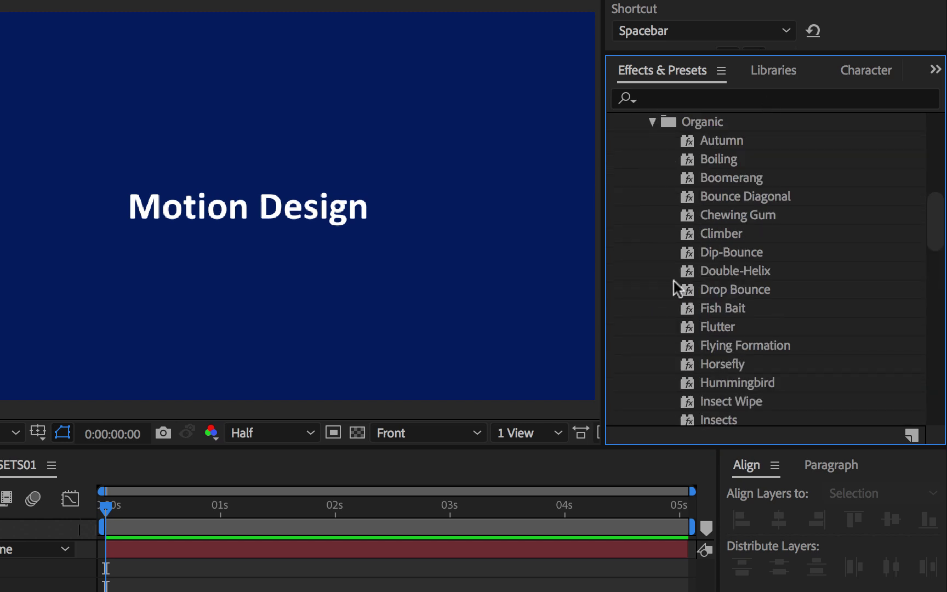
{"action": "scroll", "coordinate": [693, 248], "scroll_direction": "down", "scroll_amount": 1}
{"action": "scroll", "coordinate": [712, 222], "scroll_direction": "up", "scroll_amount": 2}
{"action": "scroll", "coordinate": [726, 222], "scroll_direction": "down", "scroll_amount": 4}
{"action": "scroll", "coordinate": [725, 233], "scroll_direction": "down", "scroll_amount": 7}
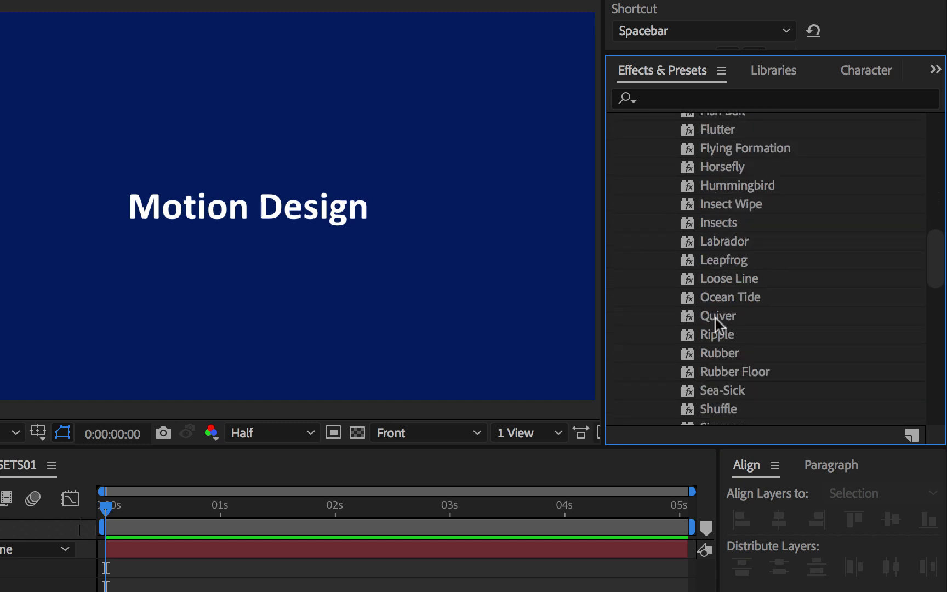
- Apply the Quiver preset to Motion Design and preview it, stopping at frame 22
{"action": "left_click_drag", "start_coordinate": [715, 318], "coordinate": [122, 556]}
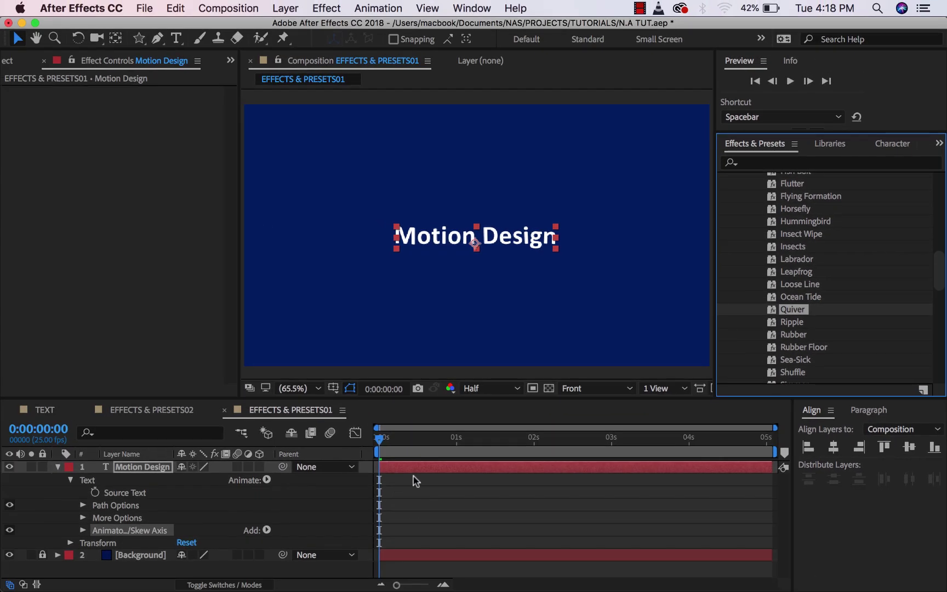
{"action": "scroll", "coordinate": [836, 306], "scroll_direction": "up", "scroll_amount": 5}
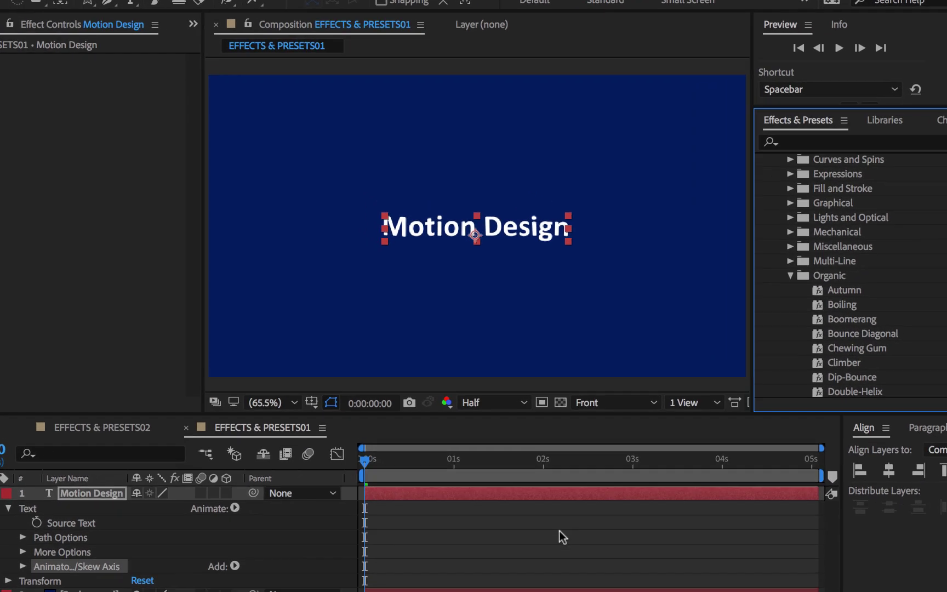
{"action": "key", "text": "space"}
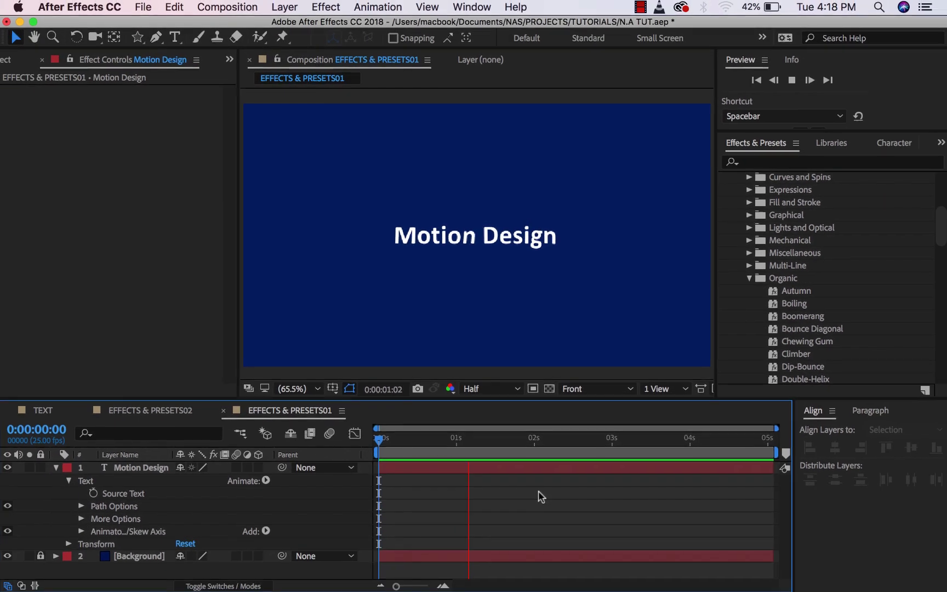
{"action": "left_click", "coordinate": [446, 439]}
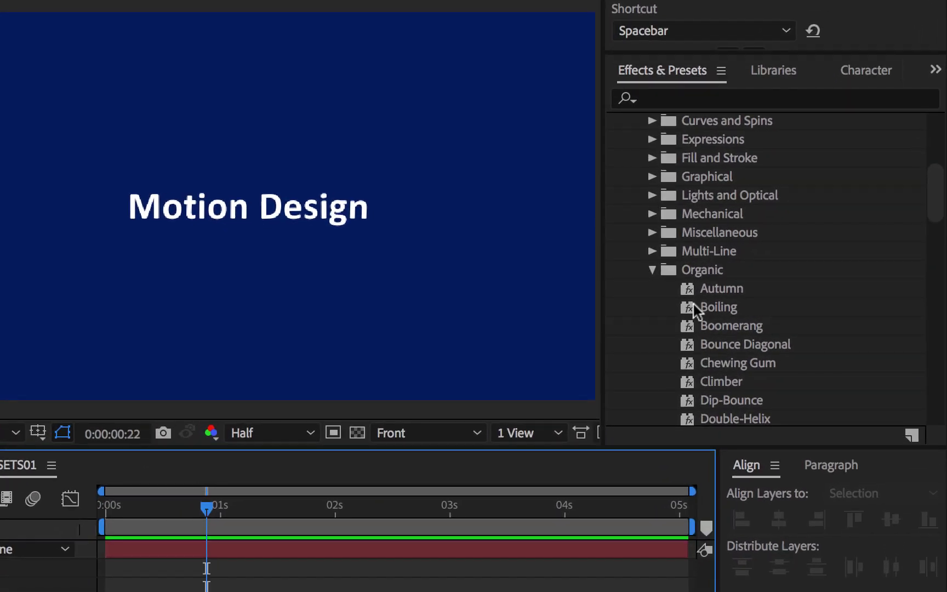
- Collapse the Organic presets folder
{"action": "scroll", "coordinate": [769, 303], "scroll_direction": "down", "scroll_amount": 3}
{"action": "scroll", "coordinate": [693, 305], "scroll_direction": "down", "scroll_amount": 10}
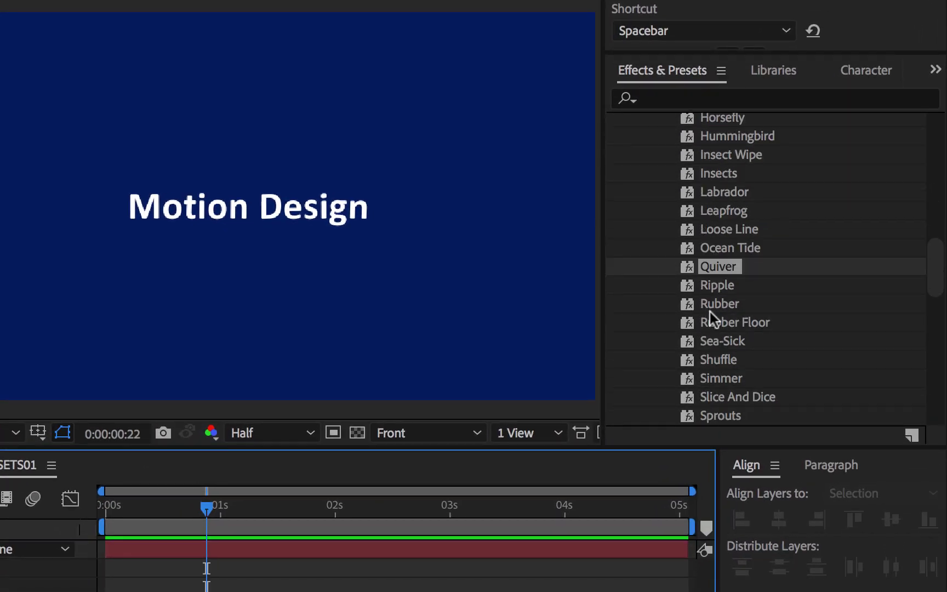
{"action": "scroll", "coordinate": [710, 311], "scroll_direction": "down", "scroll_amount": 4}
{"action": "scroll", "coordinate": [709, 311], "scroll_direction": "up", "scroll_amount": 10}
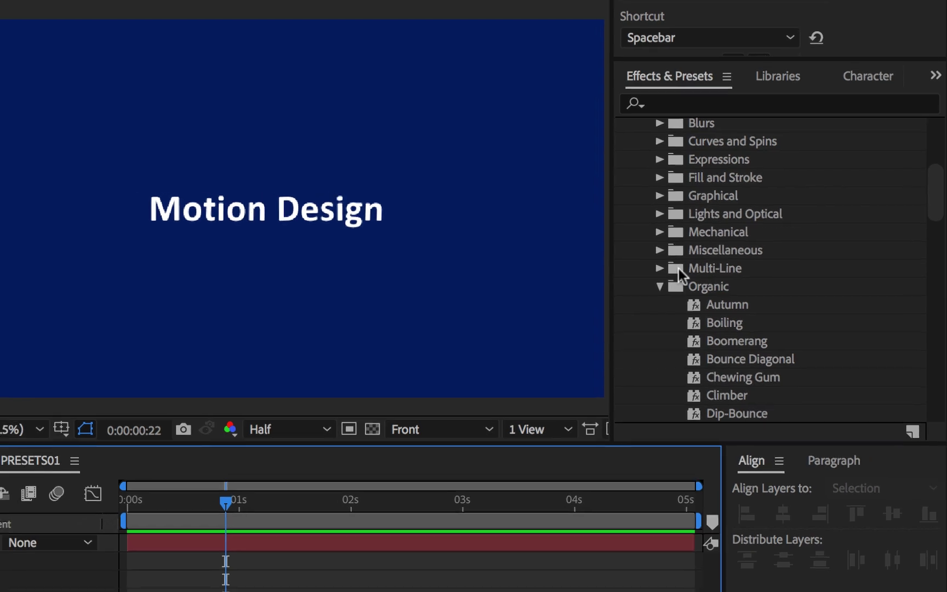
{"action": "left_click", "coordinate": [660, 286]}
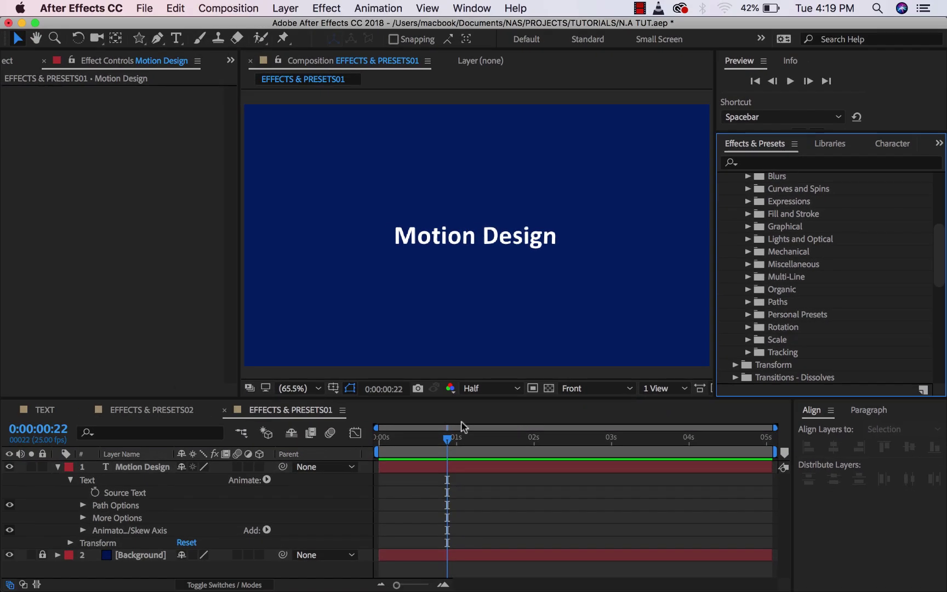
- Replay the animation from the start, then rewind the time to 0:00:00:00
{"action": "left_click", "coordinate": [456, 443]}
{"action": "key", "text": "space"}
{"action": "key", "text": "Home"}
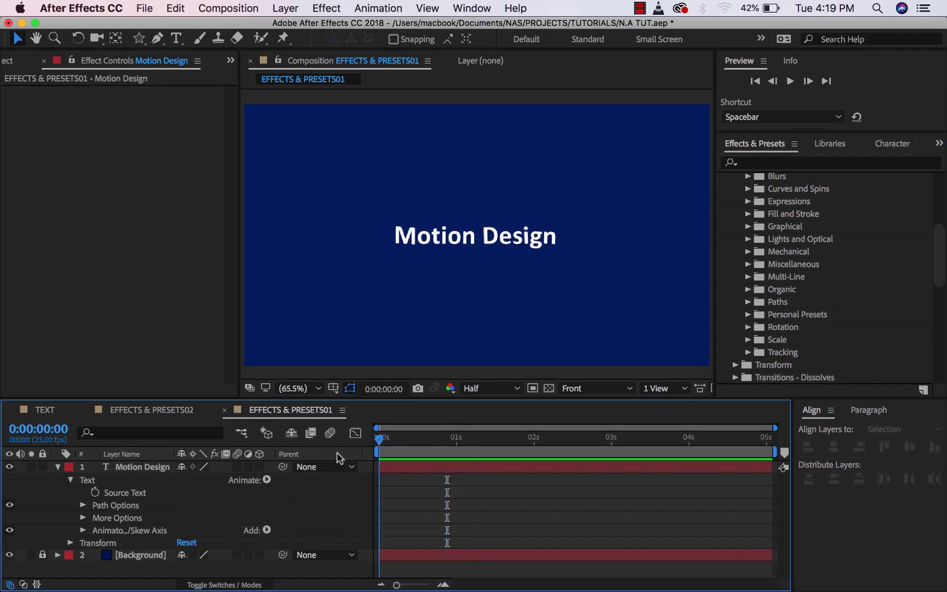
{"action": "key", "text": "space"}
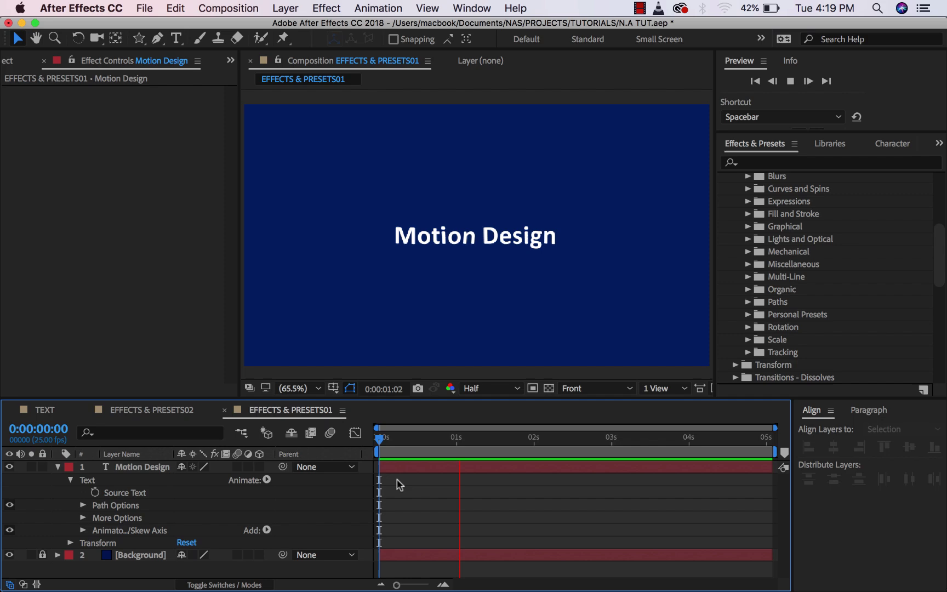
{"action": "key", "text": "space"}
{"action": "left_click_drag", "start_coordinate": [448, 444], "coordinate": [362, 443]}
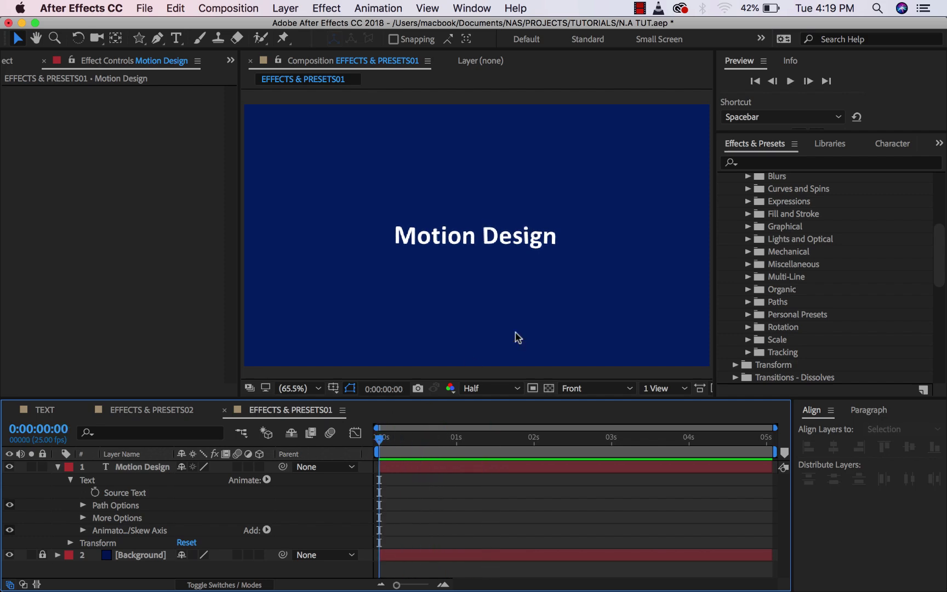
{"action": "scroll", "coordinate": [796, 249], "scroll_direction": "up", "scroll_amount": 3}
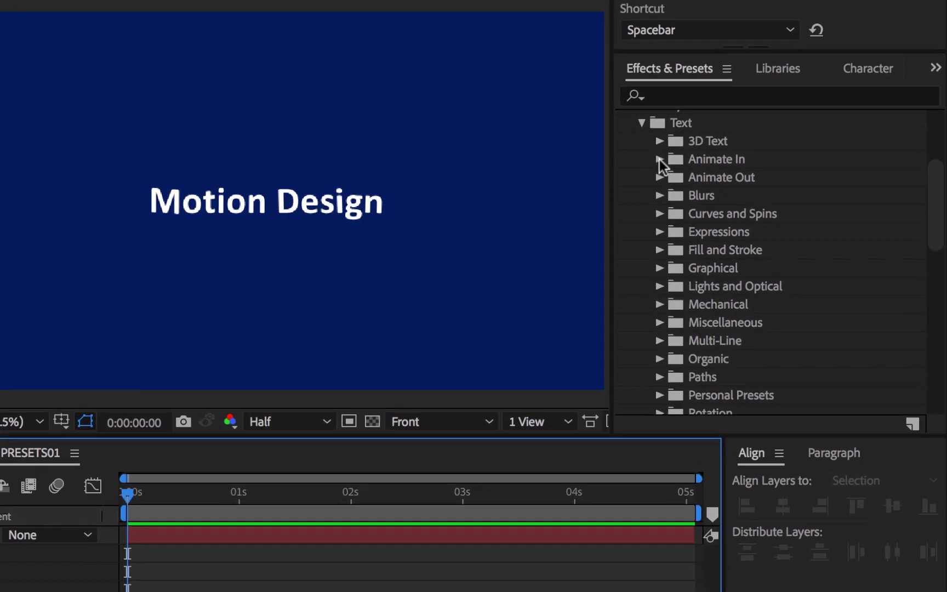
- Apply Decoder Fade In from Text > Animate In to the Motion Design layer and preview it
{"action": "left_click", "coordinate": [748, 207]}
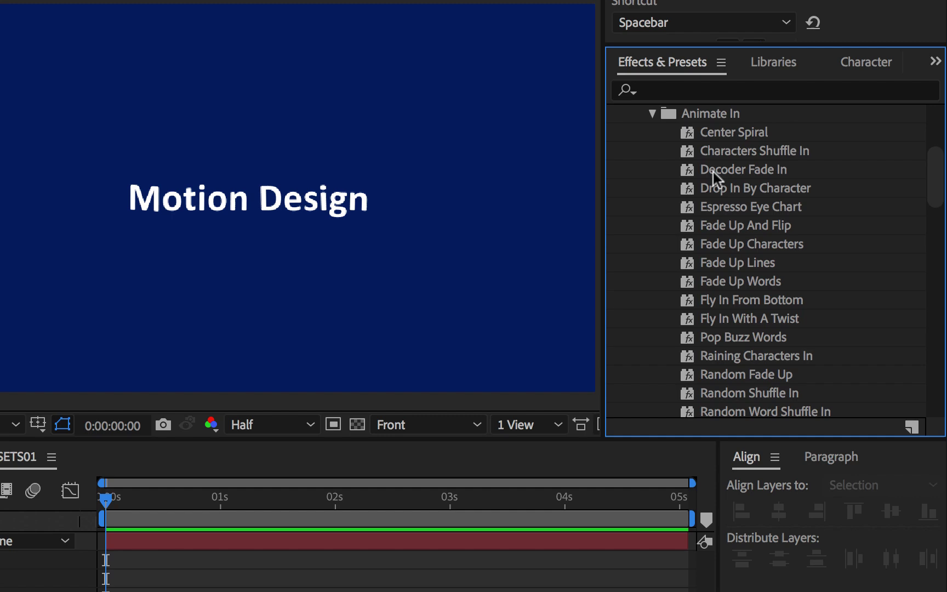
{"action": "left_click_drag", "start_coordinate": [713, 172], "coordinate": [129, 537]}
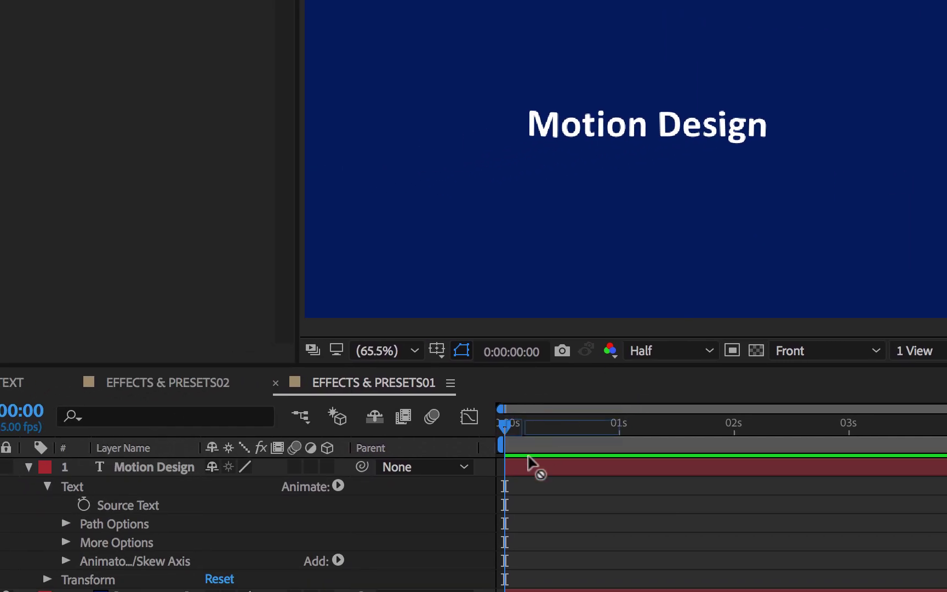
{"action": "left_click_drag", "start_coordinate": [527, 456], "coordinate": [516, 472]}
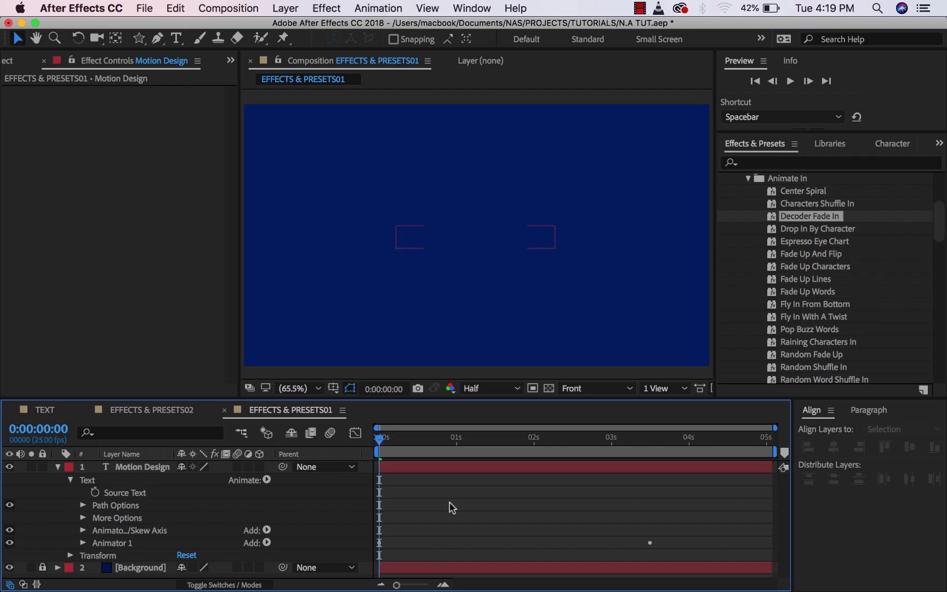
{"action": "key", "text": "space"}
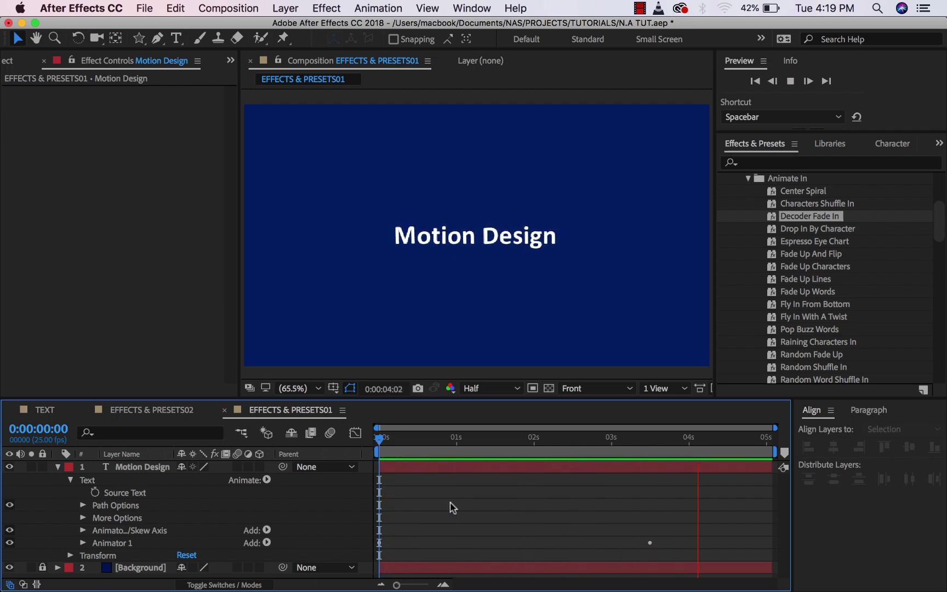
{"action": "key", "text": "space"}
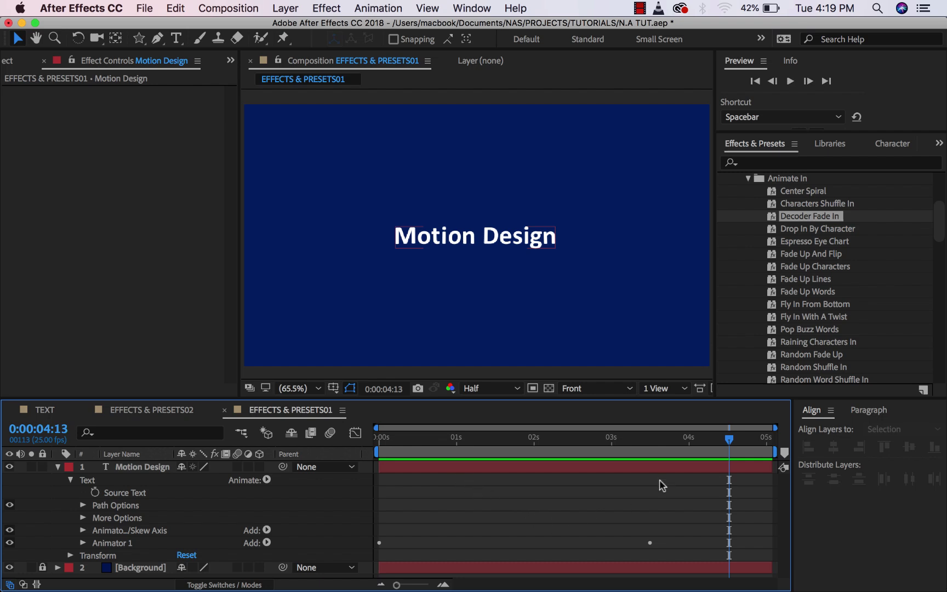
{"action": "left_click", "coordinate": [120, 468]}
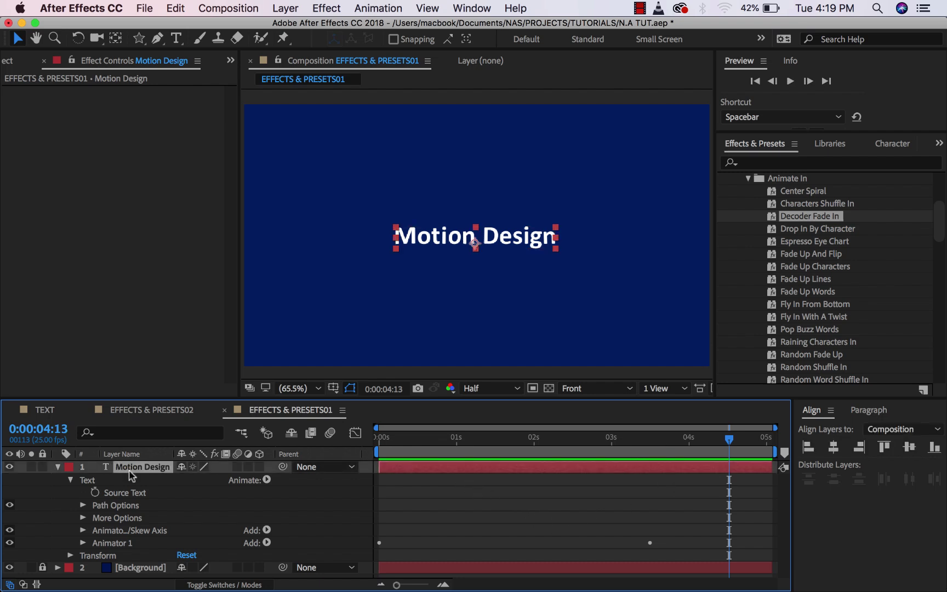
- Move the last Start keyframe to about 1 second, preview, and stop at 0:00:02:19
{"action": "key", "text": "u"}
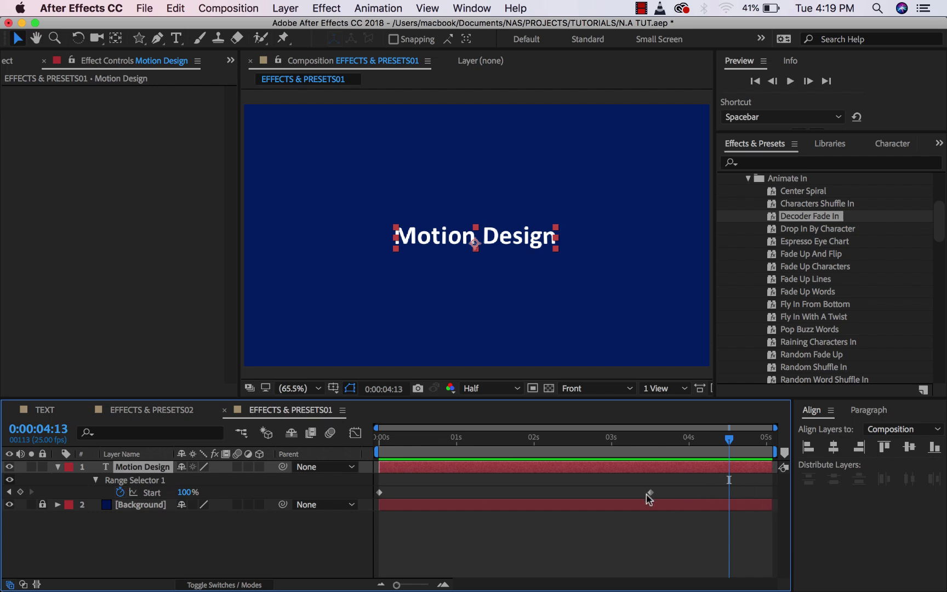
{"action": "left_click_drag", "start_coordinate": [649, 493], "coordinate": [605, 492]}
{"action": "left_click_drag", "start_coordinate": [488, 484], "coordinate": [459, 496]}
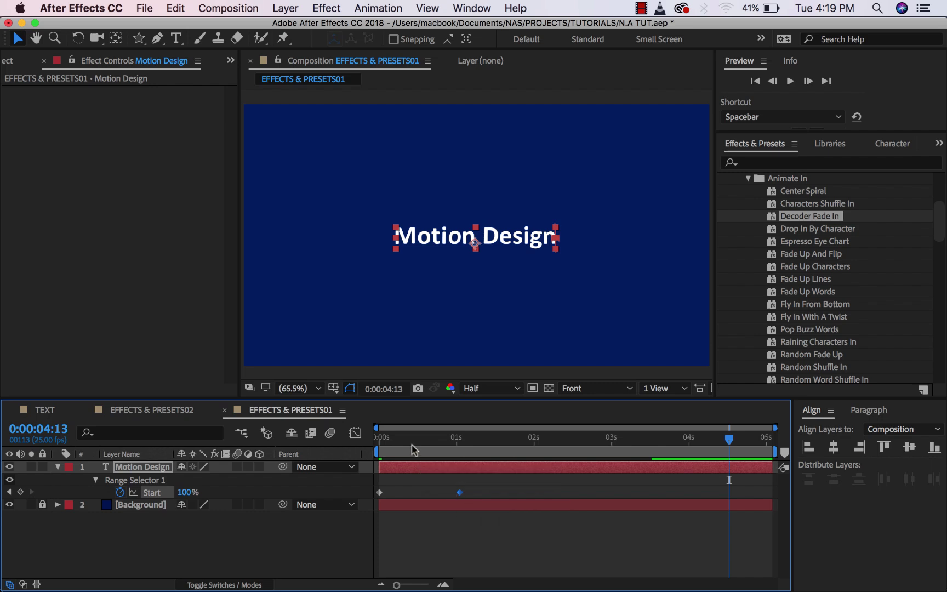
{"action": "left_click_drag", "start_coordinate": [411, 441], "coordinate": [340, 441]}
{"action": "key", "text": "space"}
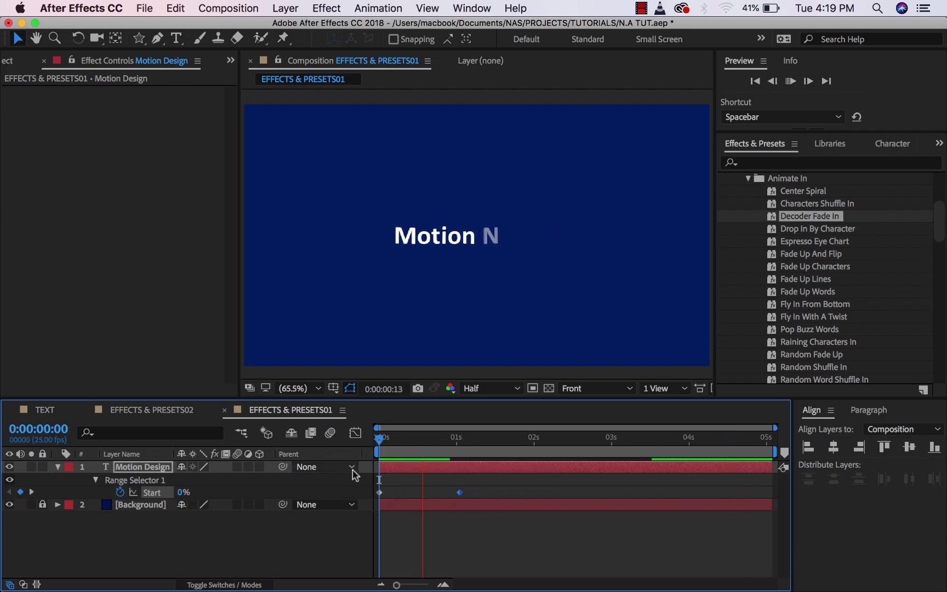
{"action": "left_click", "coordinate": [592, 441]}
{"action": "scroll", "coordinate": [785, 257], "scroll_direction": "up", "scroll_amount": 2}
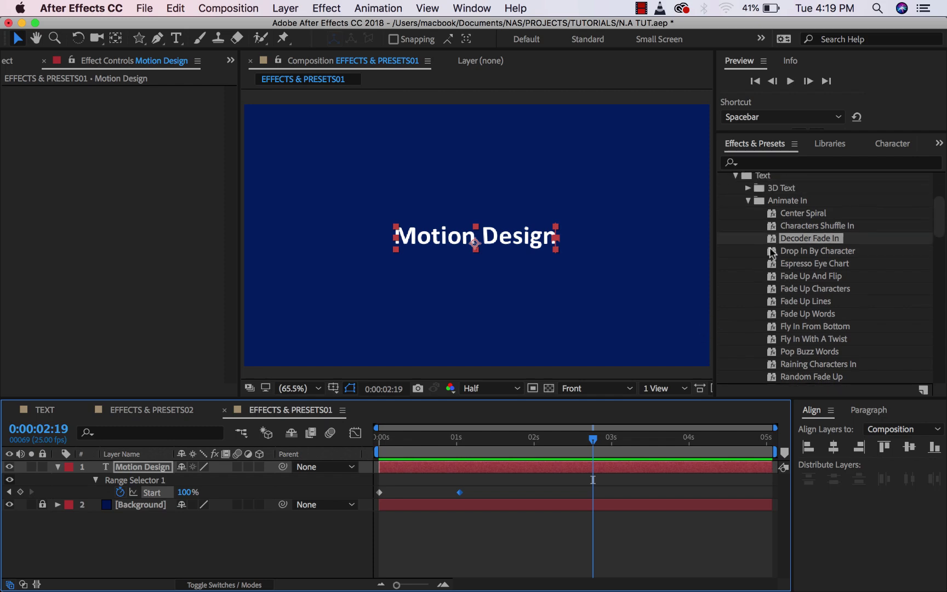
- Apply Fade Out Slow from Text > Animate Out to Motion Design at 0:00:02:19 and preview
{"action": "left_click", "coordinate": [747, 200]}
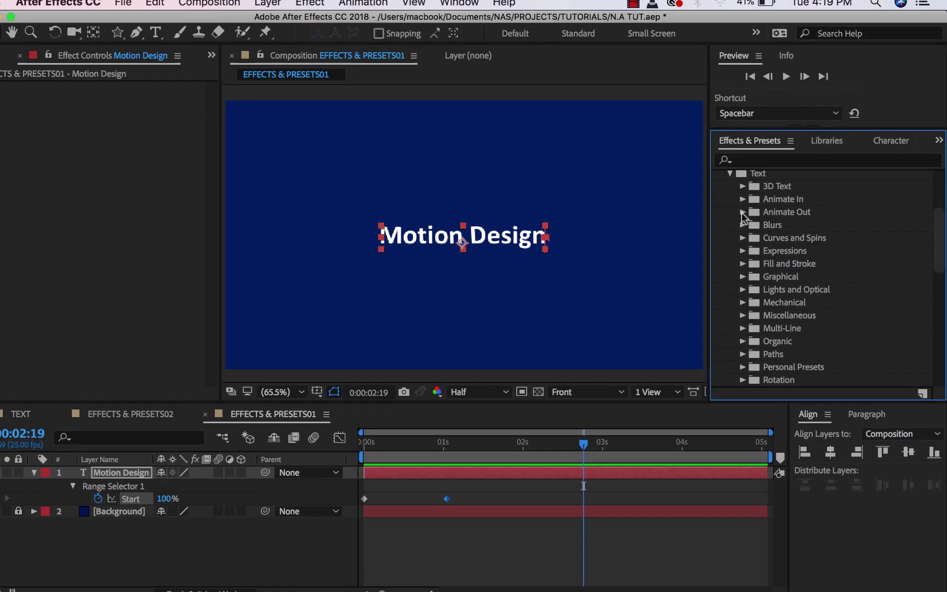
{"action": "left_click", "coordinate": [747, 213]}
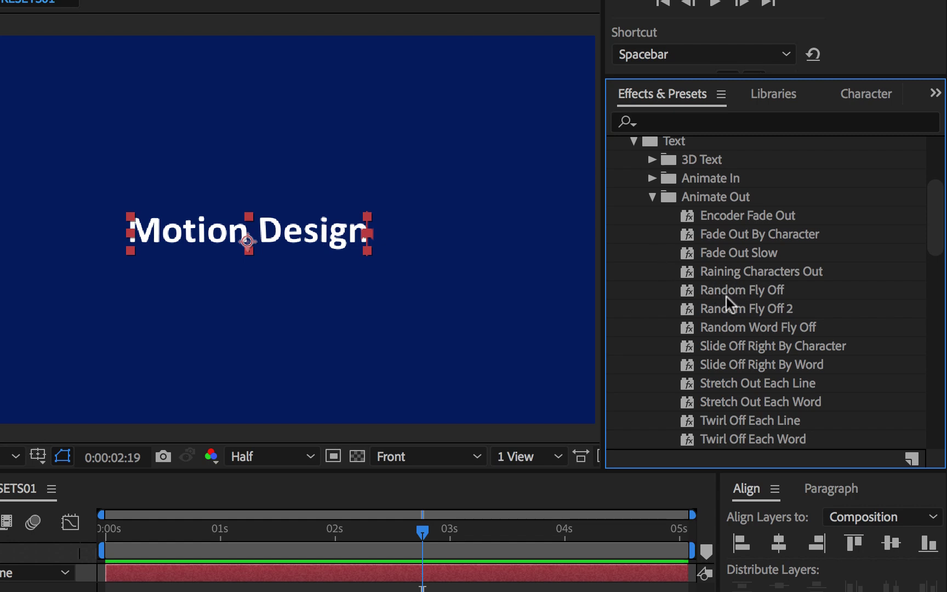
{"action": "left_click", "coordinate": [740, 290]}
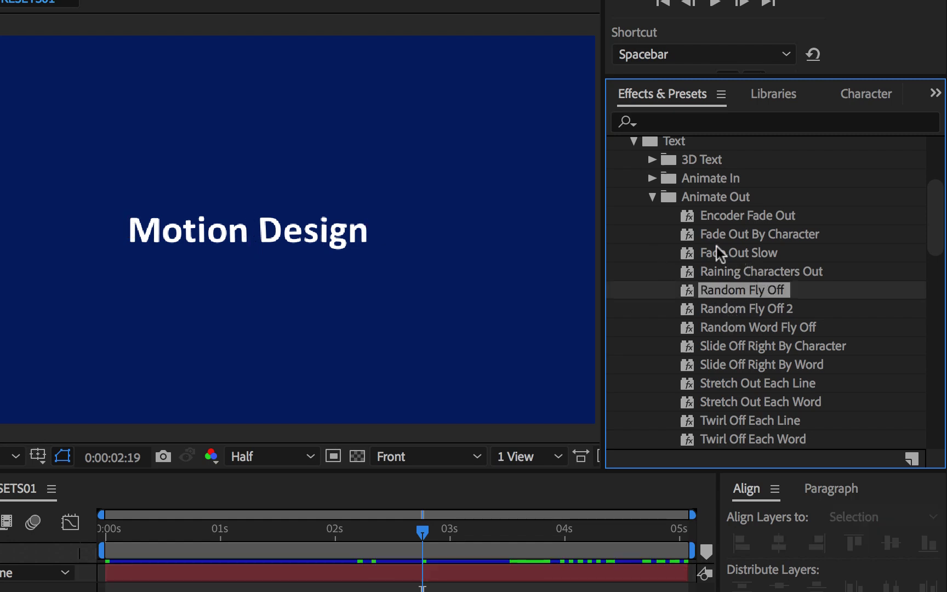
{"action": "left_click_drag", "start_coordinate": [708, 253], "coordinate": [418, 560]}
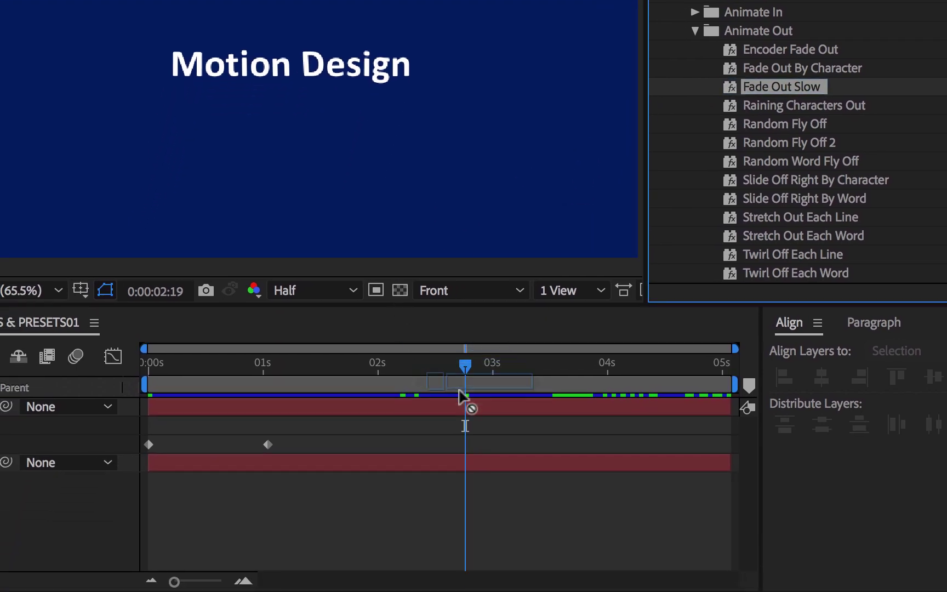
{"action": "left_click_drag", "start_coordinate": [460, 395], "coordinate": [469, 410]}
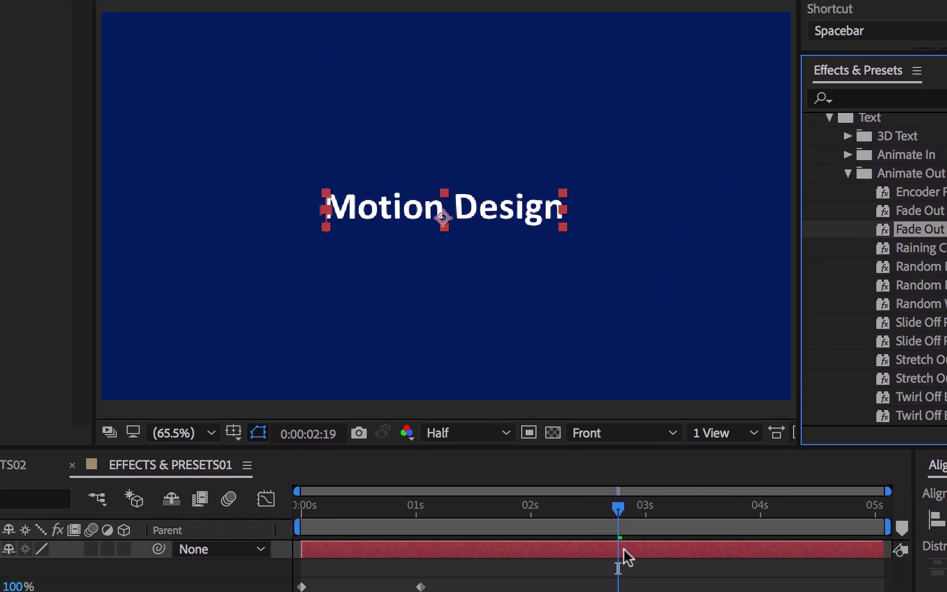
{"action": "key", "text": "space"}
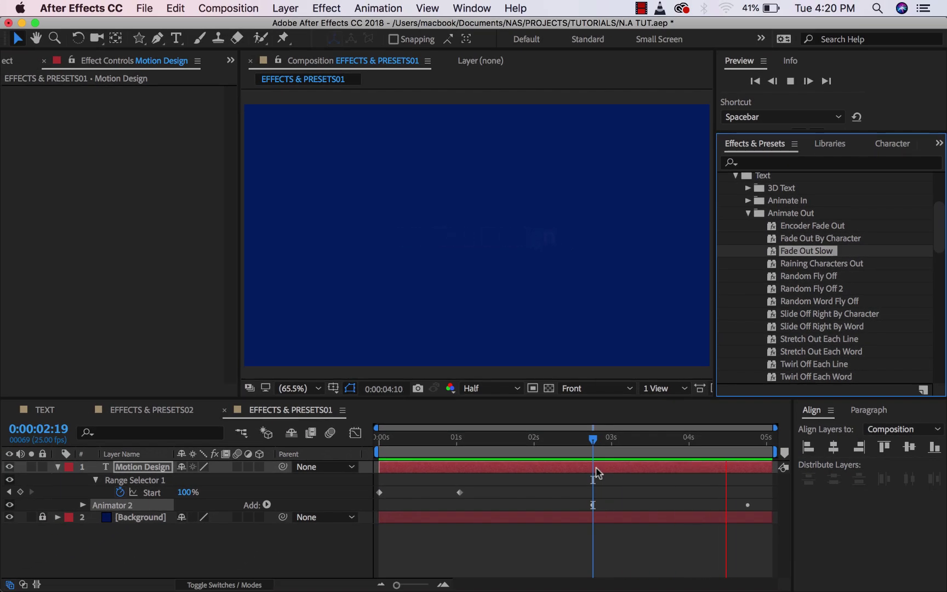
- Collapse and re-expand the Animation Presets and Text folders, then close Animate Out
{"action": "scroll", "coordinate": [806, 259], "scroll_direction": "up", "scroll_amount": 2}
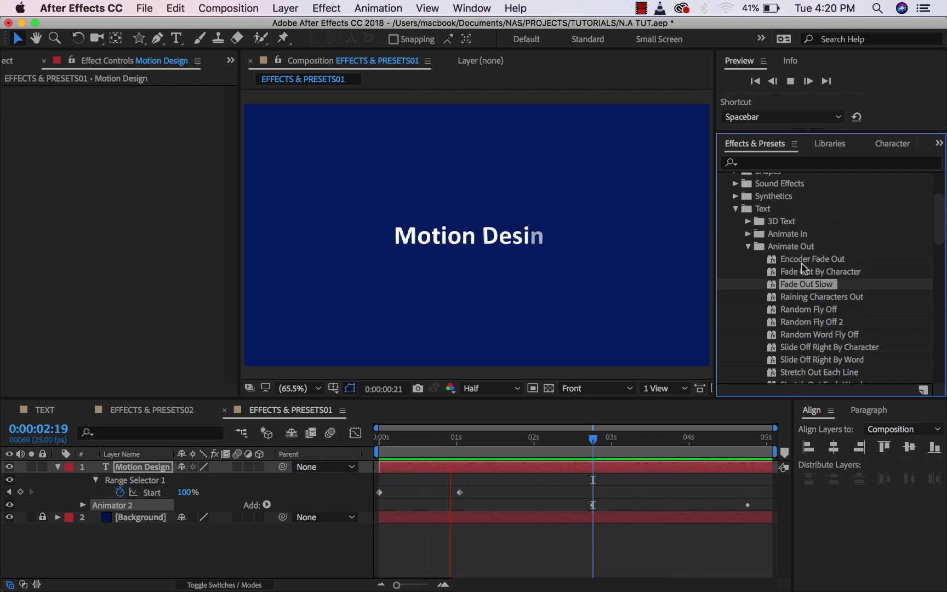
{"action": "scroll", "coordinate": [805, 287], "scroll_direction": "down", "scroll_amount": 4}
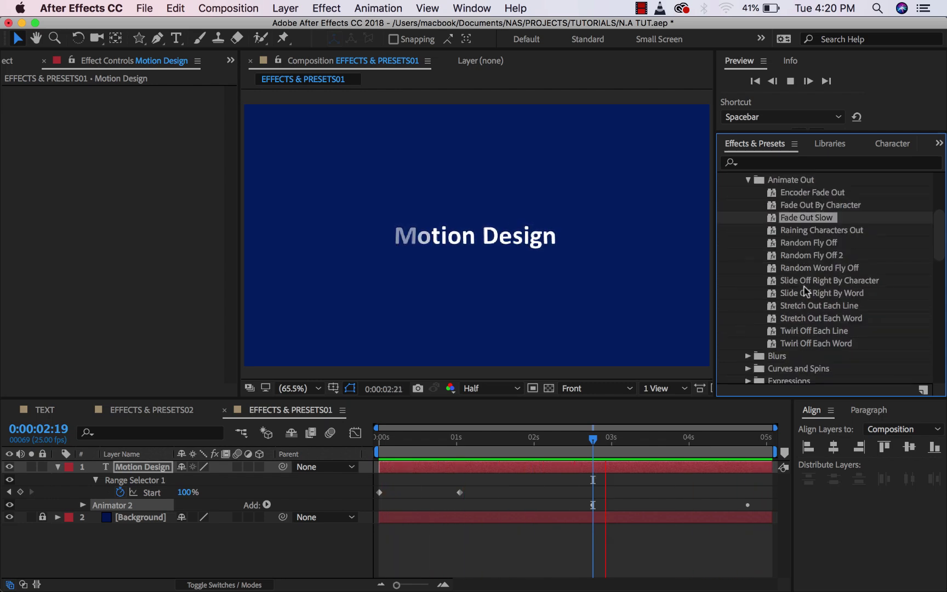
{"action": "scroll", "coordinate": [806, 292], "scroll_direction": "down", "scroll_amount": 7}
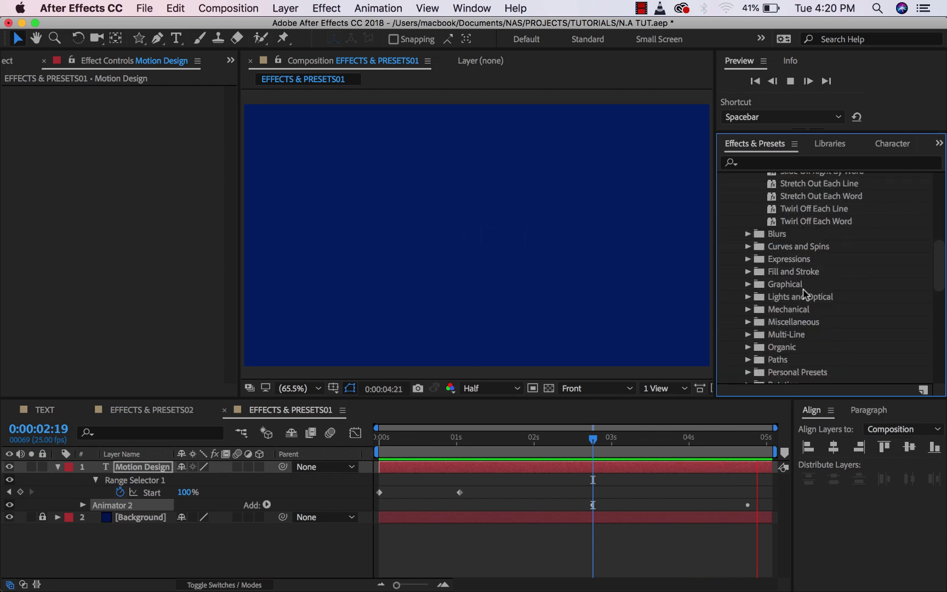
{"action": "scroll", "coordinate": [804, 294], "scroll_direction": "up", "scroll_amount": 16}
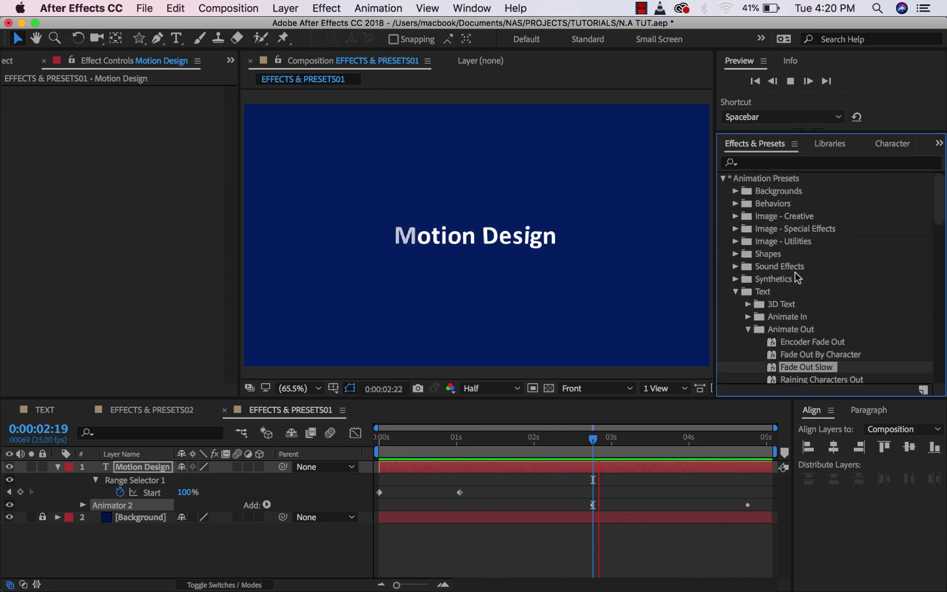
{"action": "left_click", "coordinate": [735, 291]}
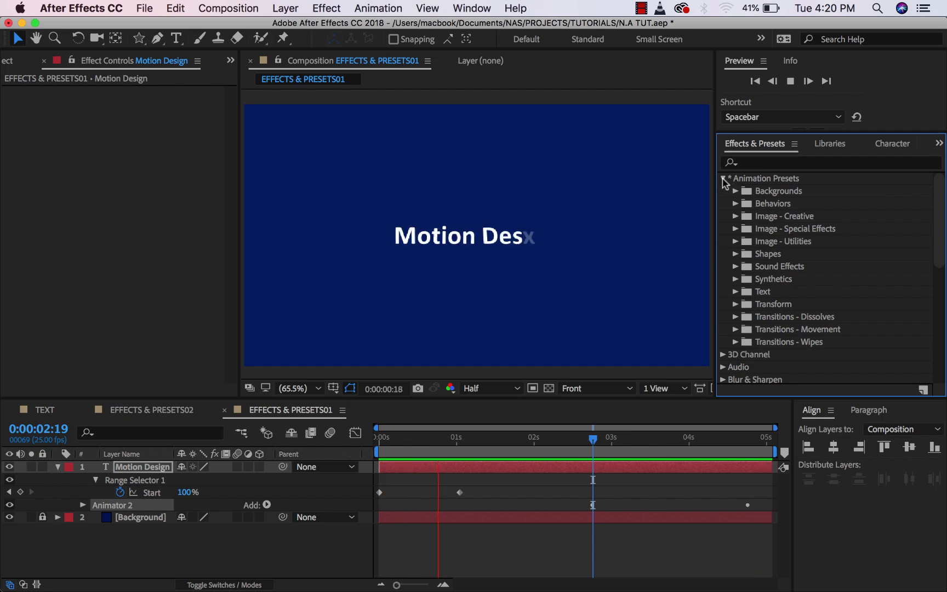
{"action": "left_click", "coordinate": [723, 178]}
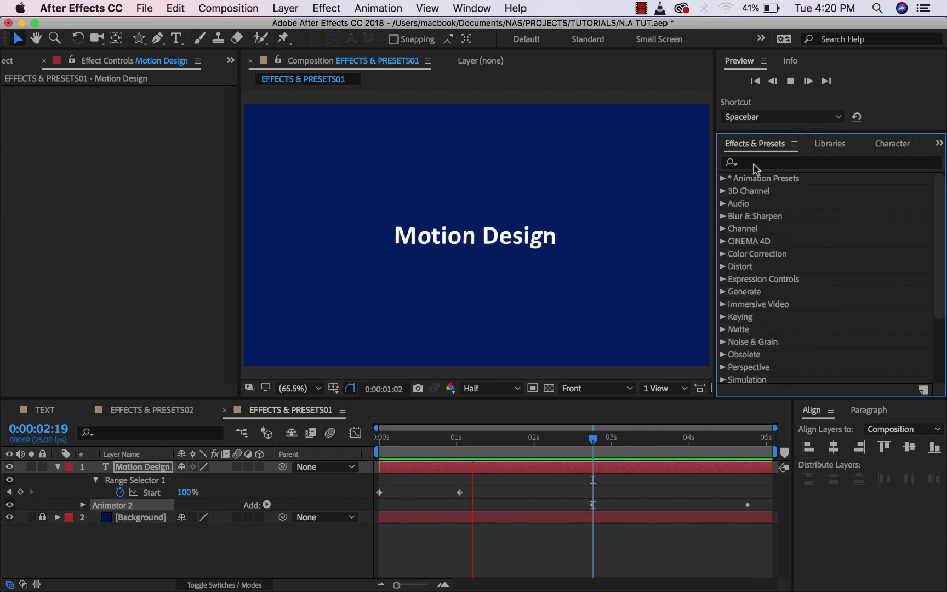
{"action": "left_click", "coordinate": [723, 179]}
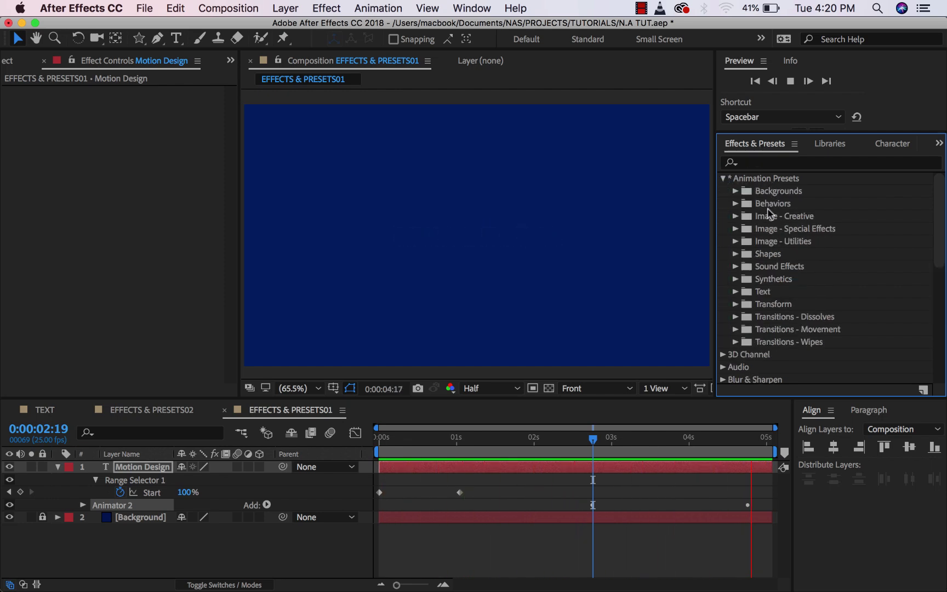
{"action": "left_click", "coordinate": [736, 292]}
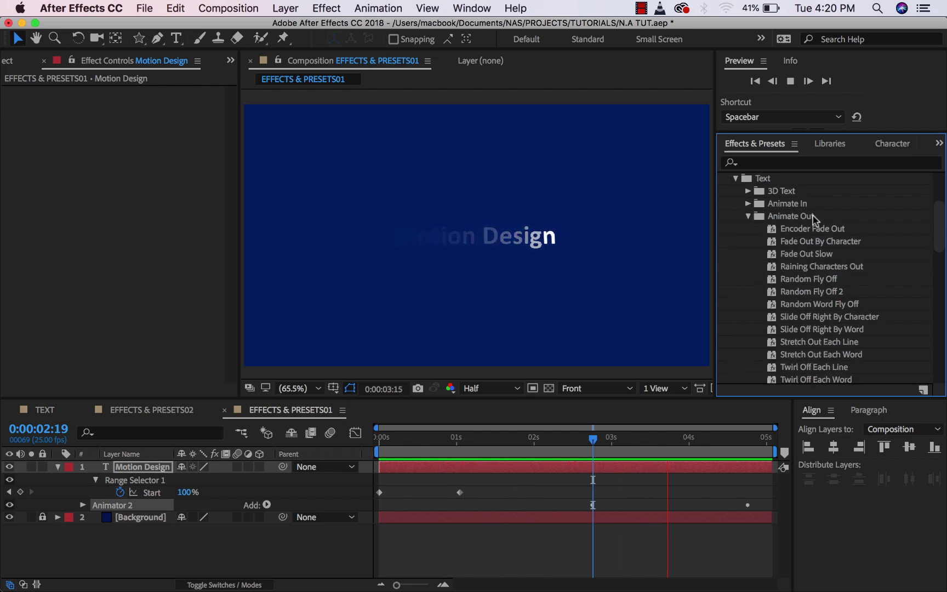
{"action": "left_click", "coordinate": [747, 216]}
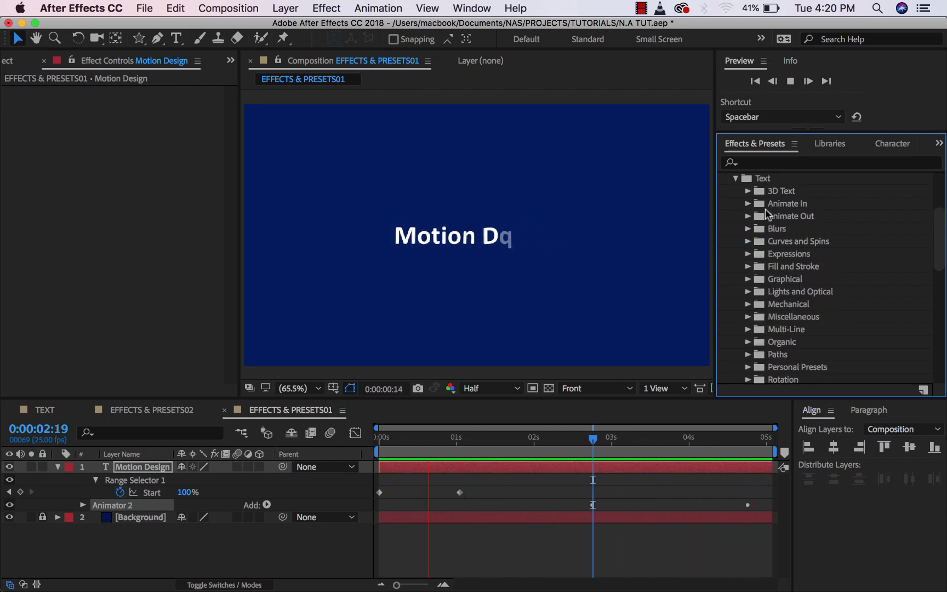